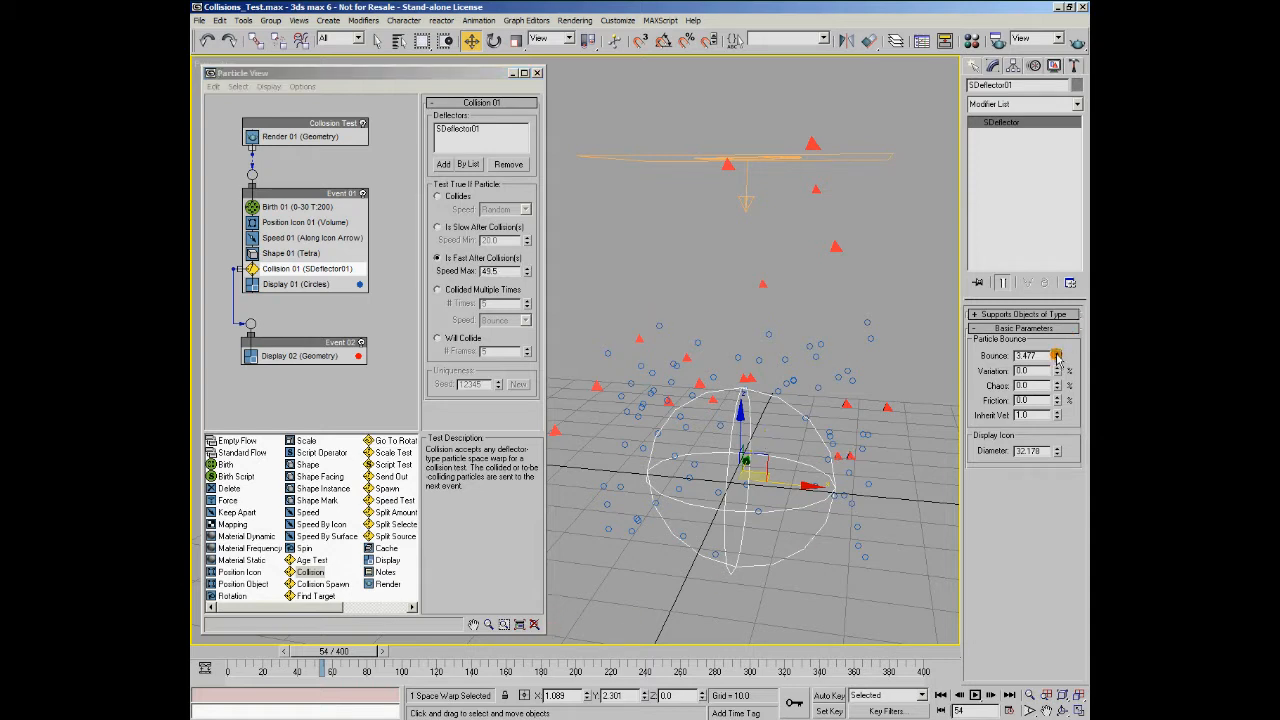
Step: Set the spherical deflector's Bounce to about 2.567 and move it clear of the particles, to about X -54
drag(1058, 357, 1042, 388)
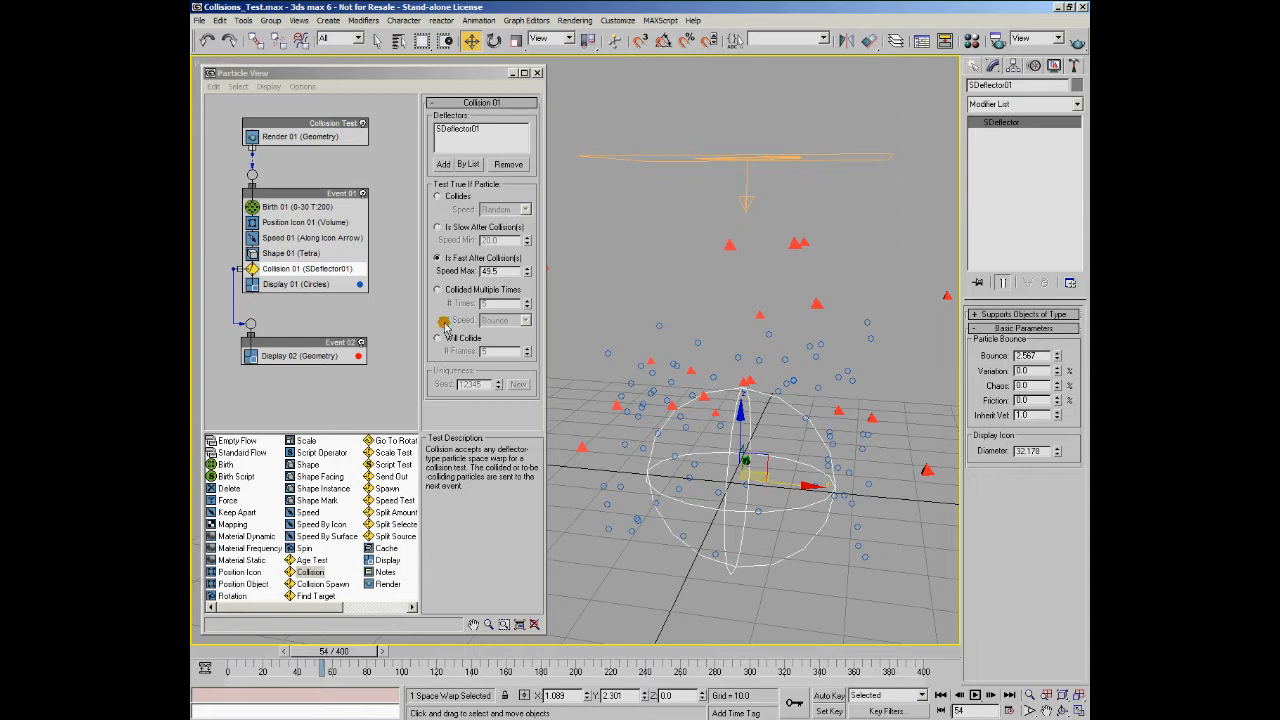
alt+middle_drag(813, 262, 776, 339)
mouse_move(793, 428)
mouse_down()
mouse_move(753, 425)
mouse_move(808, 438)
mouse_move(768, 424)
mouse_move(806, 426)
mouse_move(640, 440)
mouse_move(800, 420)
mouse_move(778, 411)
mouse_move(810, 418)
mouse_up()
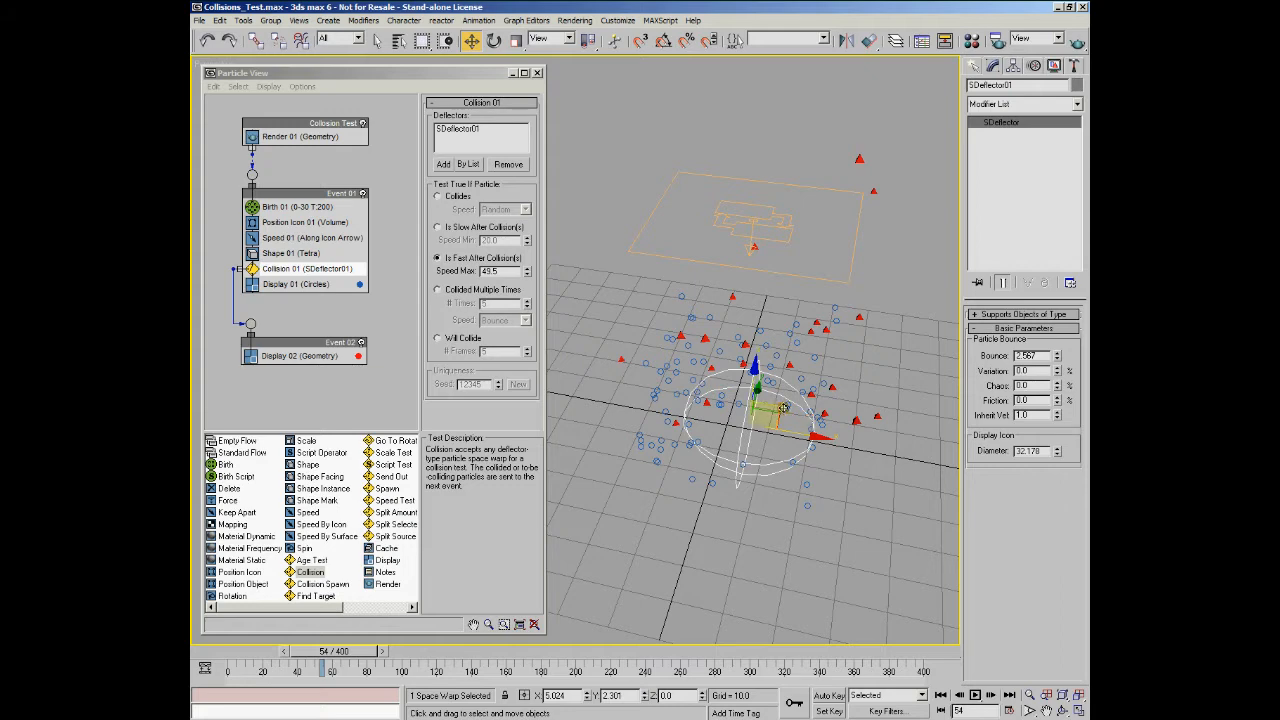
mouse_move(784, 405)
alt+middle_down()
mouse_move(769, 394)
mouse_move(794, 400)
alt+middle_up()
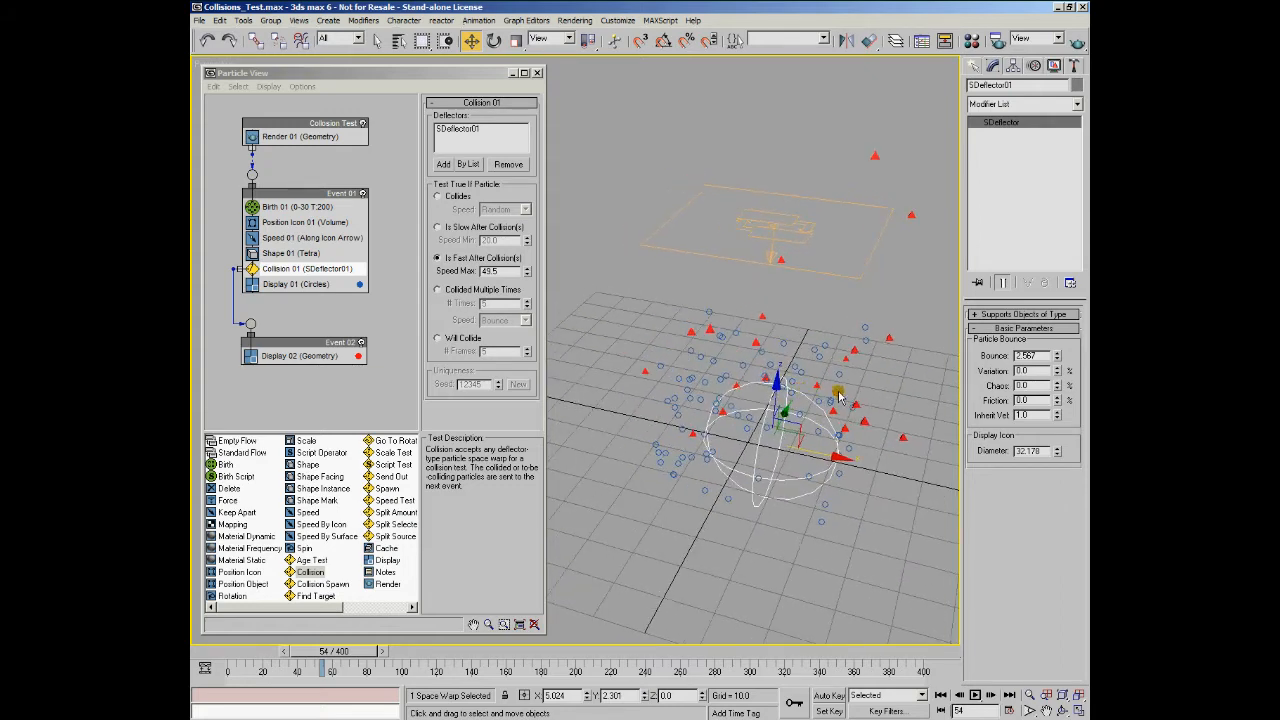
drag(820, 453, 800, 447)
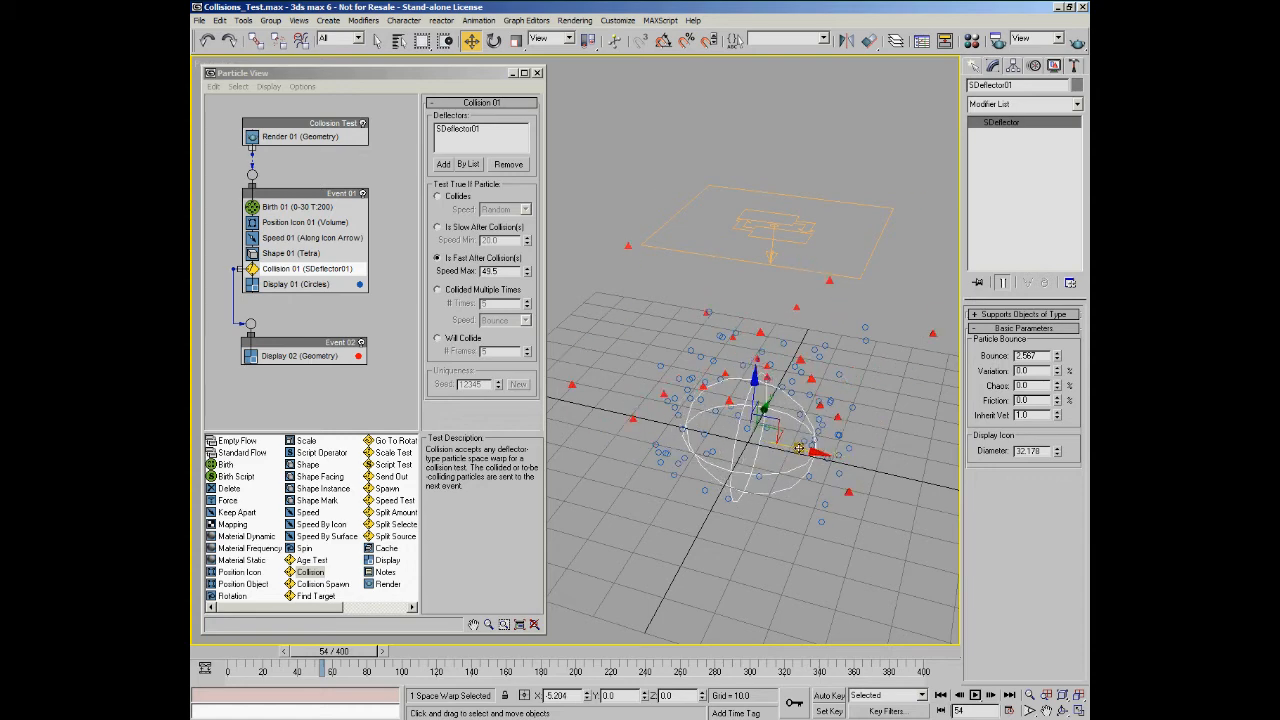
alt+middle_drag(802, 446, 826, 461)
drag(823, 441, 624, 413)
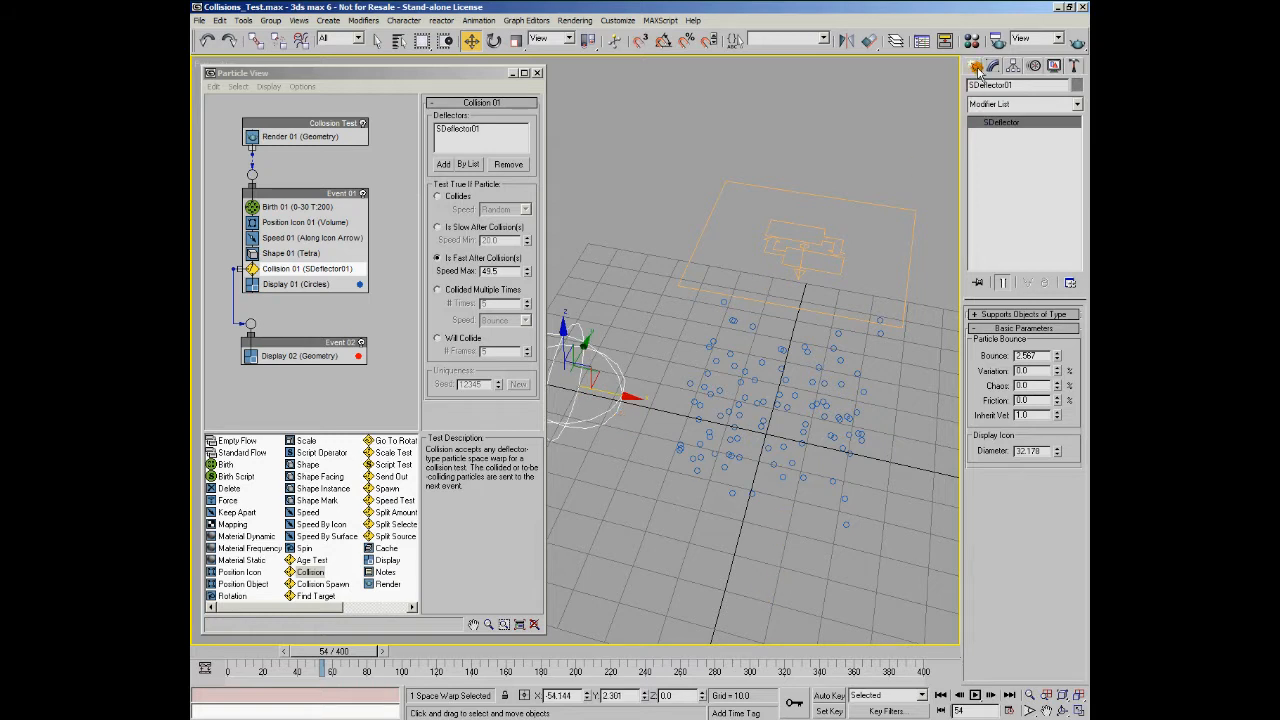
Step: Create a planar Deflector space warp on the ground grid beneath the particles, about 108 wide and 144 long
click(976, 67)
click(1059, 90)
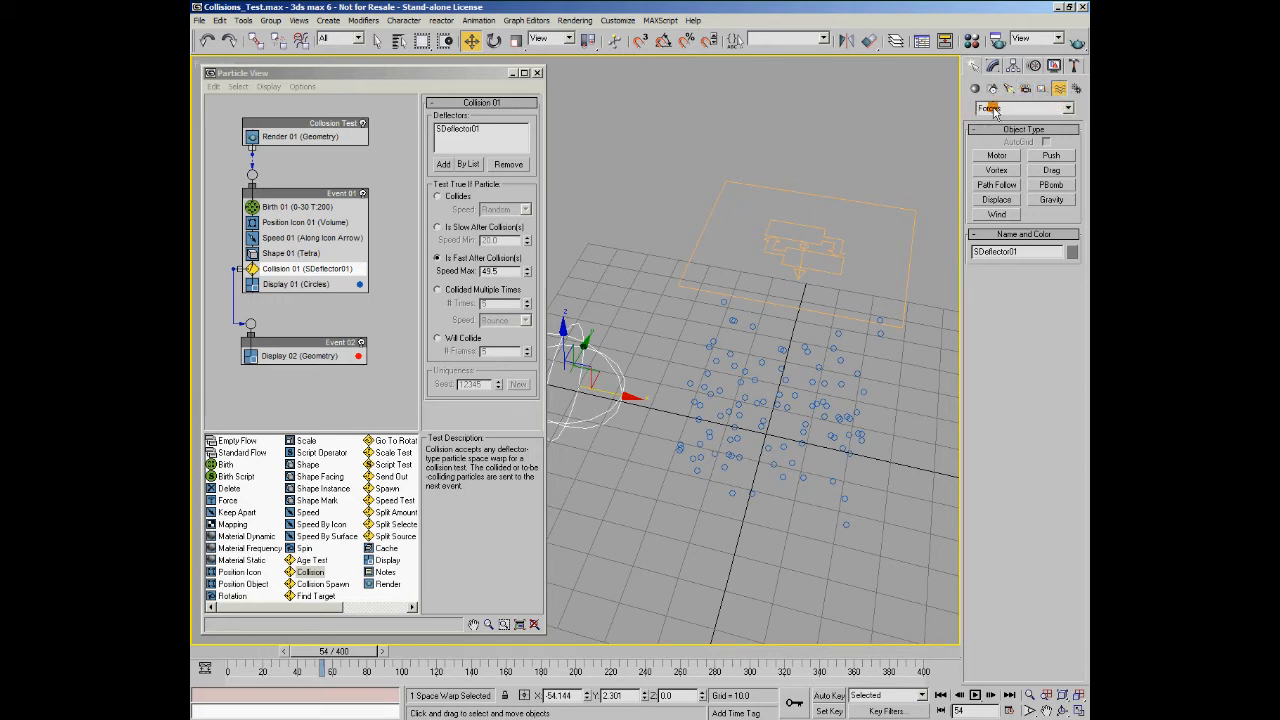
click(1067, 108)
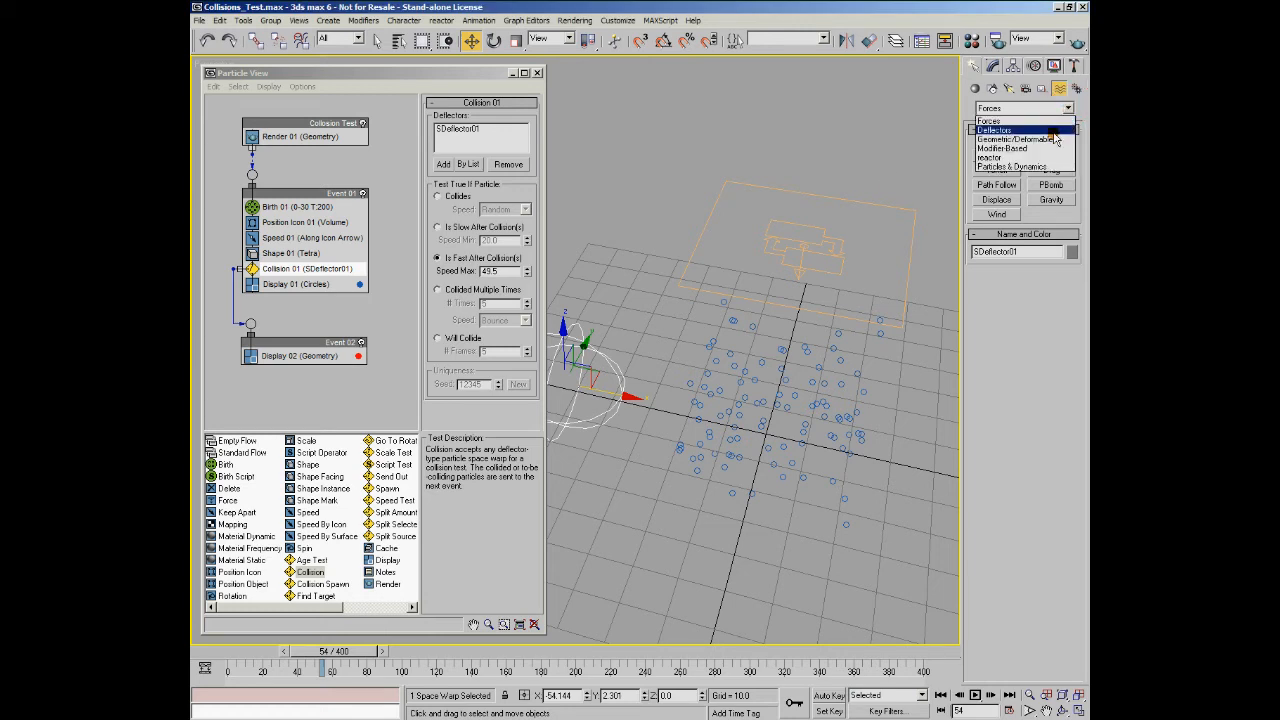
click(1050, 131)
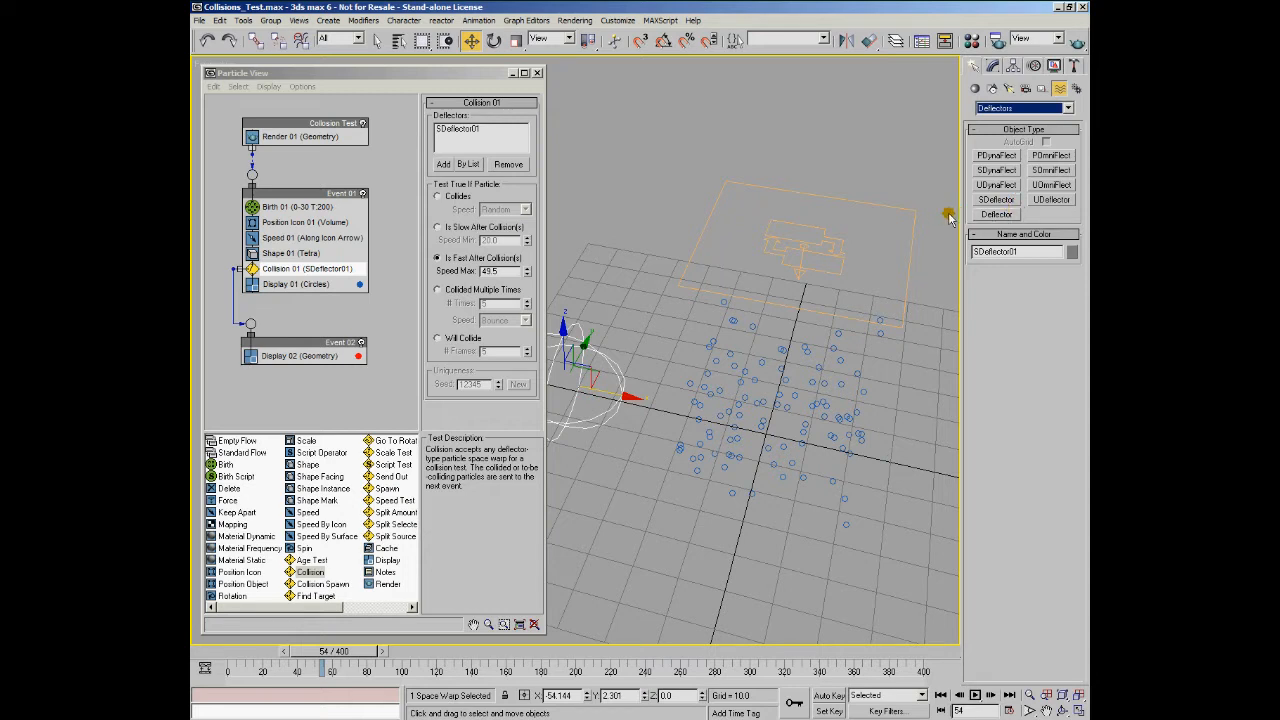
click(997, 214)
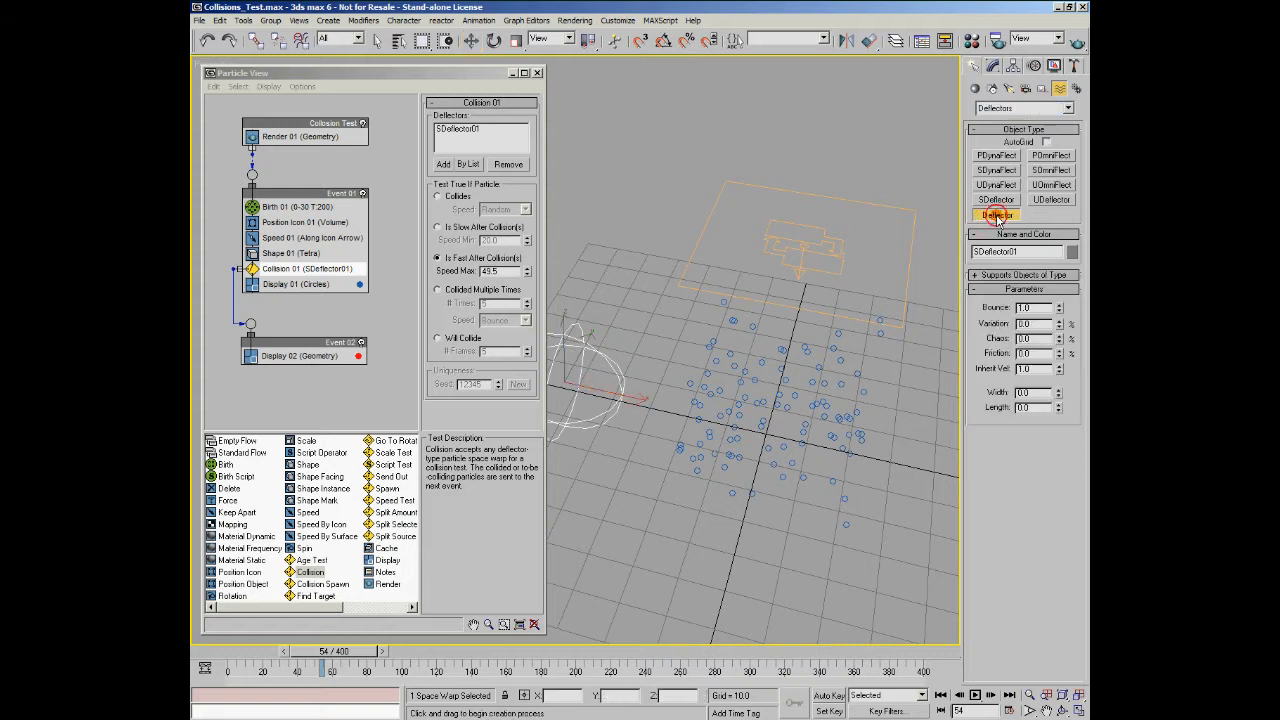
drag(644, 221, 580, 377)
drag(974, 660, 972, 665)
alt+middle_drag(790, 566, 786, 531)
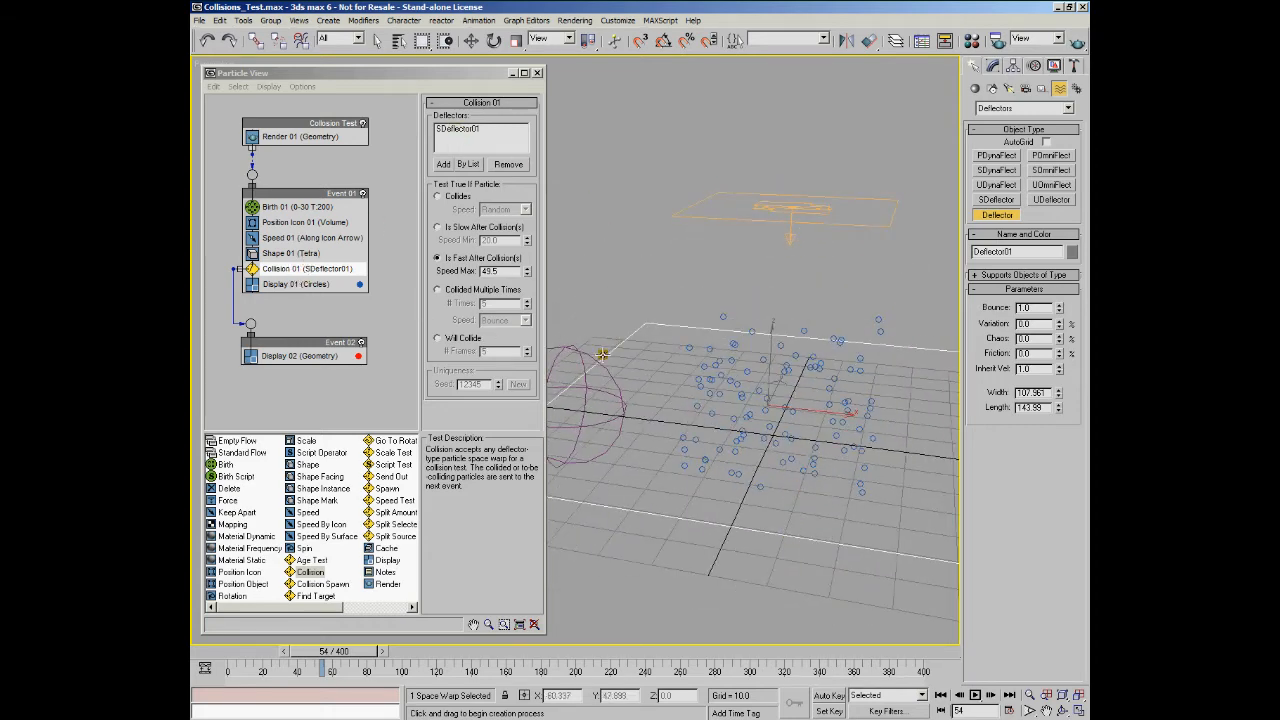
Step: Move the spherical deflector outside the planar deflector's area, by about -25 in X and 33 in Y
click(470, 40)
alt+middle_drag(631, 248, 633, 330)
click(605, 339)
drag(598, 357, 568, 254)
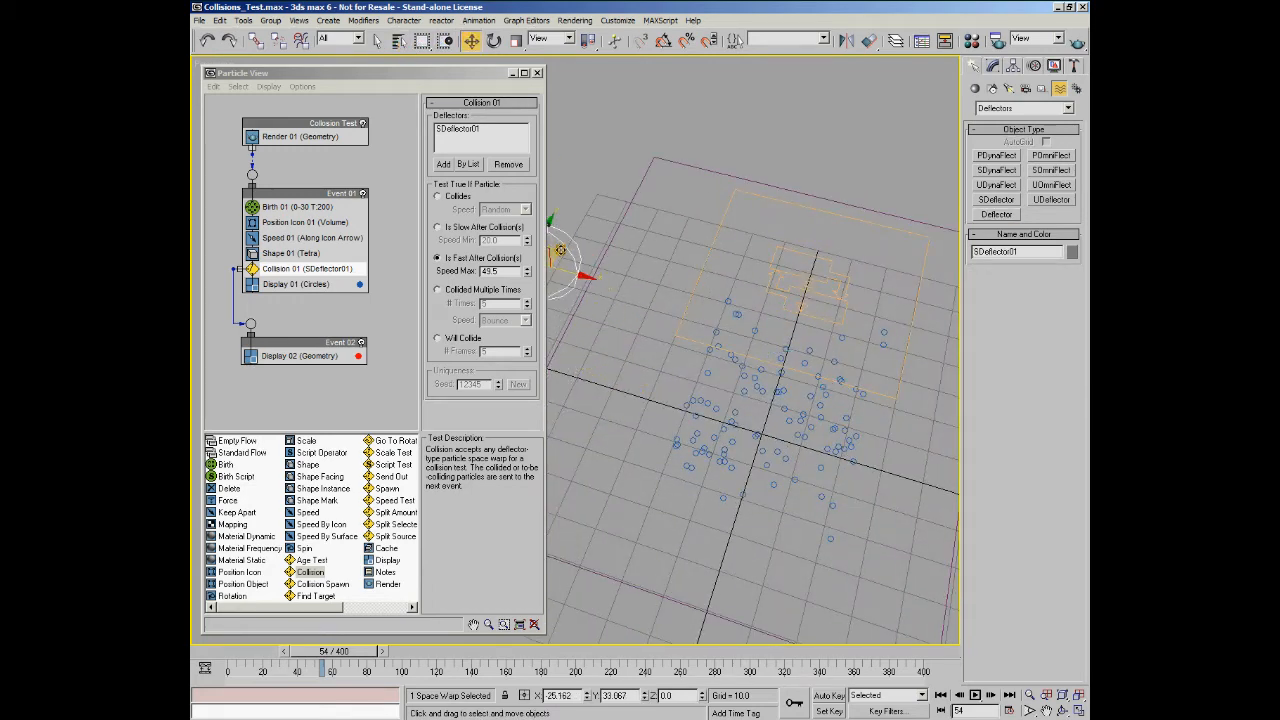
Step: Add the planar deflector to the Collision 01 test's deflectors and scrub the animation to frame 57
click(446, 164)
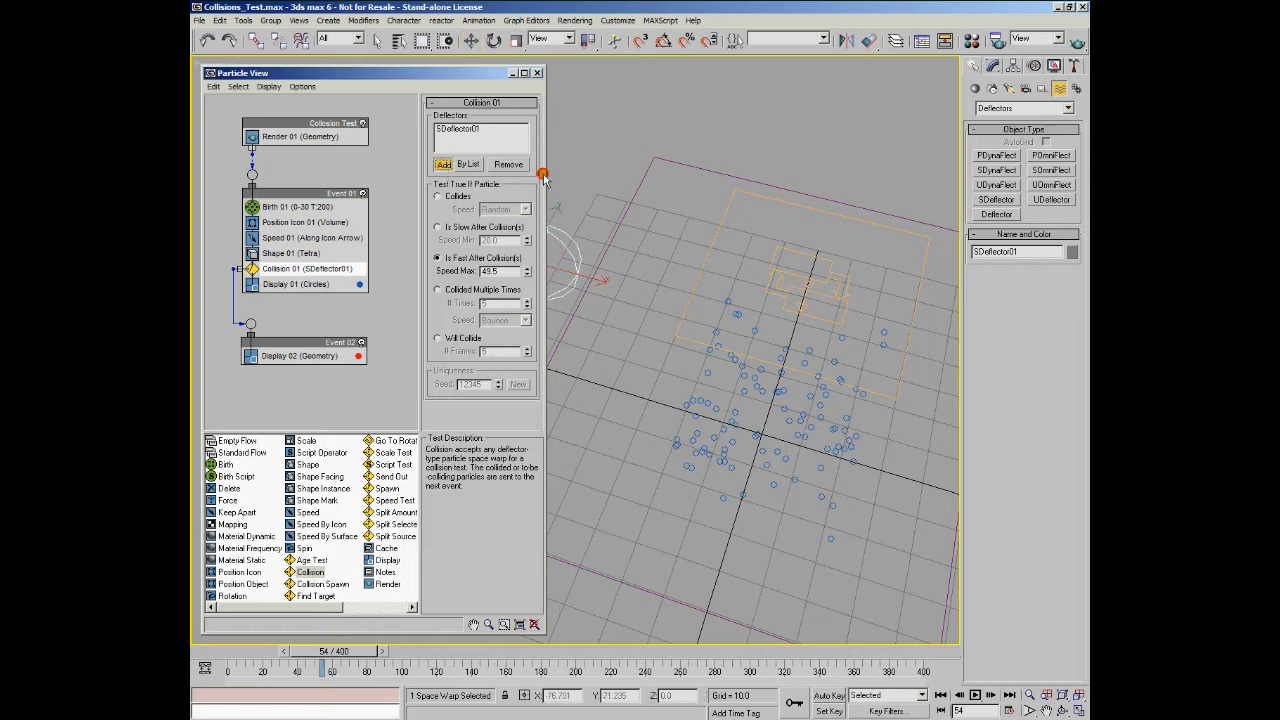
click(813, 194)
mouse_move(857, 506)
alt+middle_down()
mouse_move(866, 529)
mouse_move(860, 520)
alt+middle_up()
drag(262, 653, 333, 661)
Step: Shift the spherical deflector slightly farther from the particles along the X axis, by about -3.7
key(w)
click(575, 407)
drag(554, 397, 552, 444)
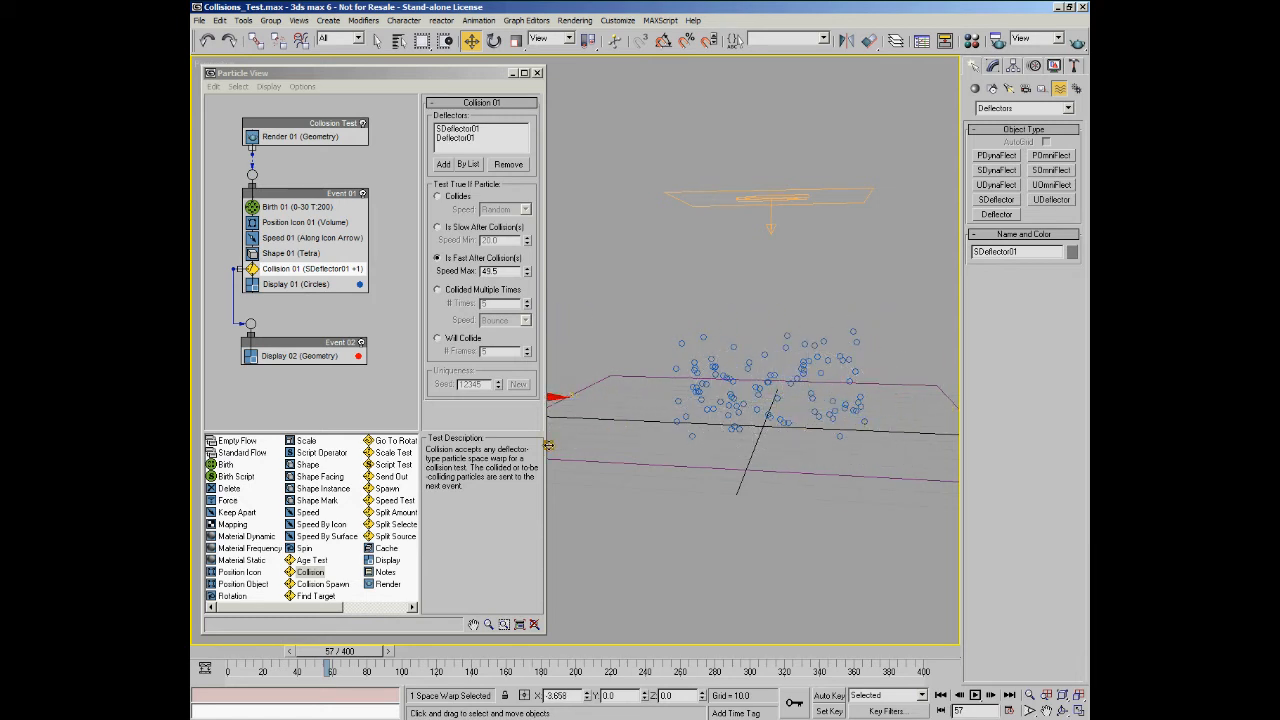
Step: Set the collision test to Collided Multiple Times and advance the animation to frame 105
mouse_move(730, 522)
alt+middle_down()
mouse_move(727, 552)
mouse_move(727, 538)
alt+middle_up()
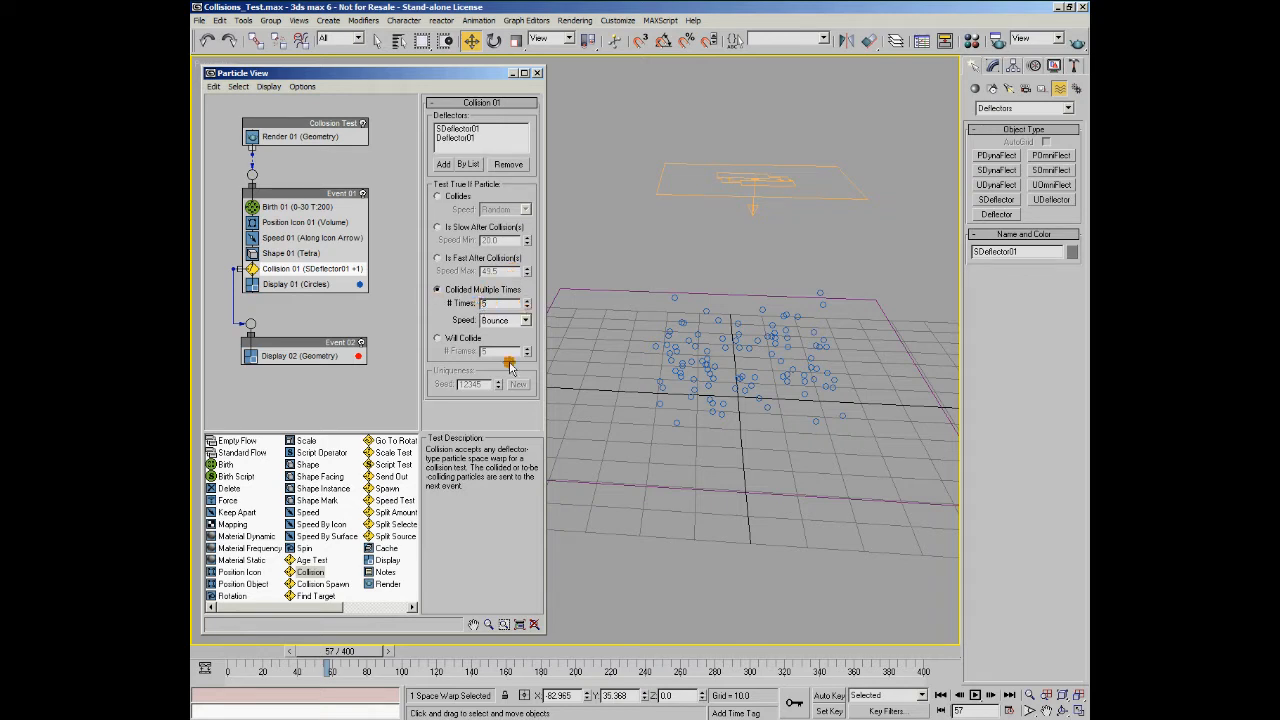
drag(345, 655, 400, 690)
alt+middle_drag(565, 493, 589, 500)
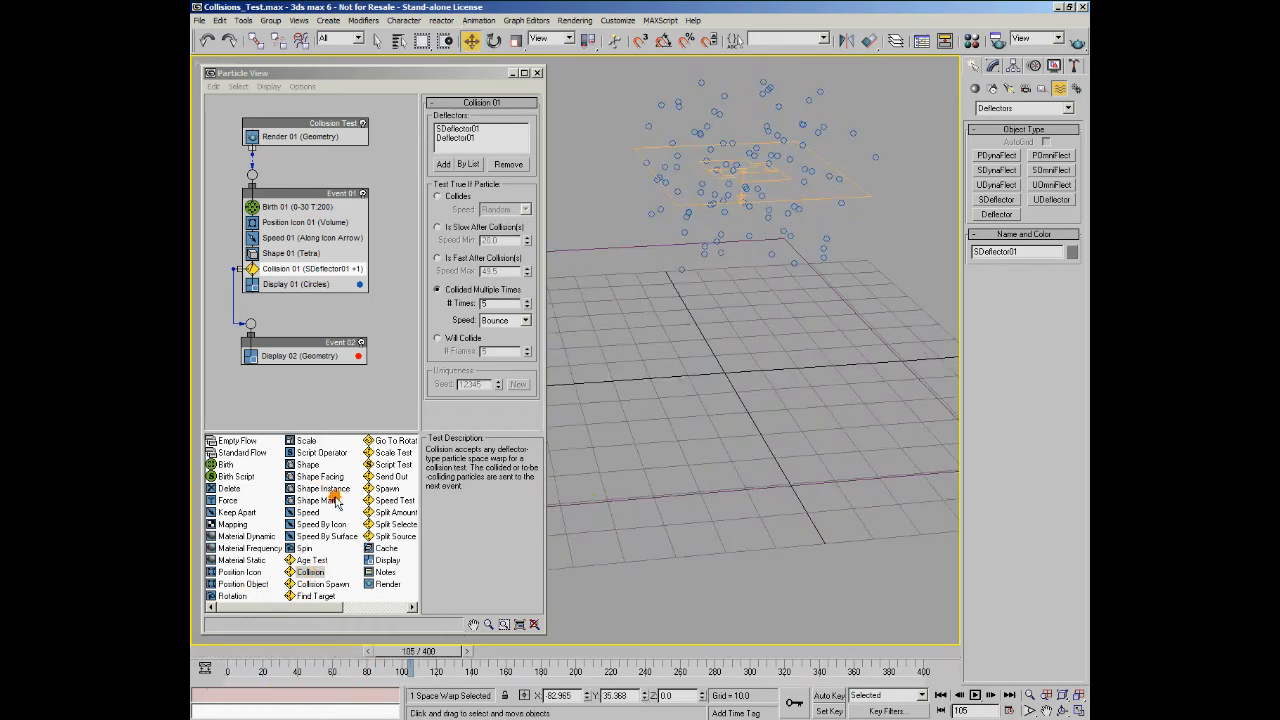
Step: Insert a Force operator into Event 01 directly above the Collision test and move Event 02 down to make room
click(228, 500)
drag(228, 500, 306, 262)
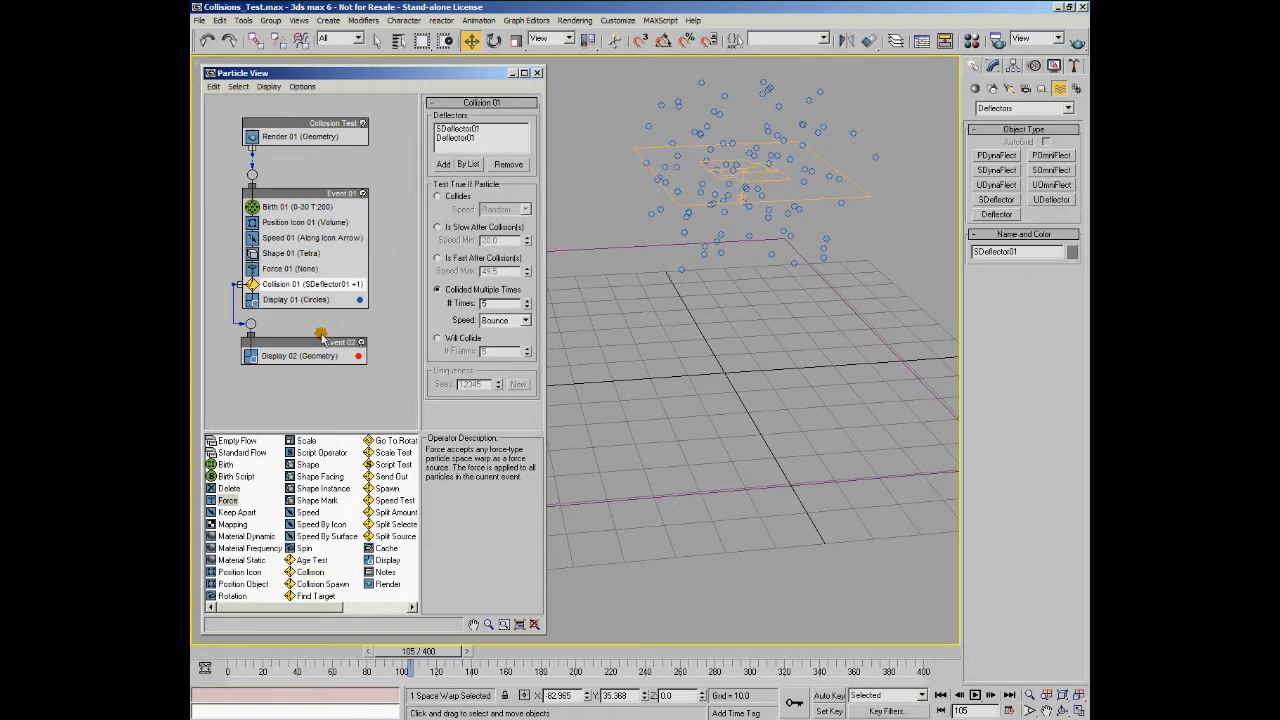
drag(318, 343, 316, 359)
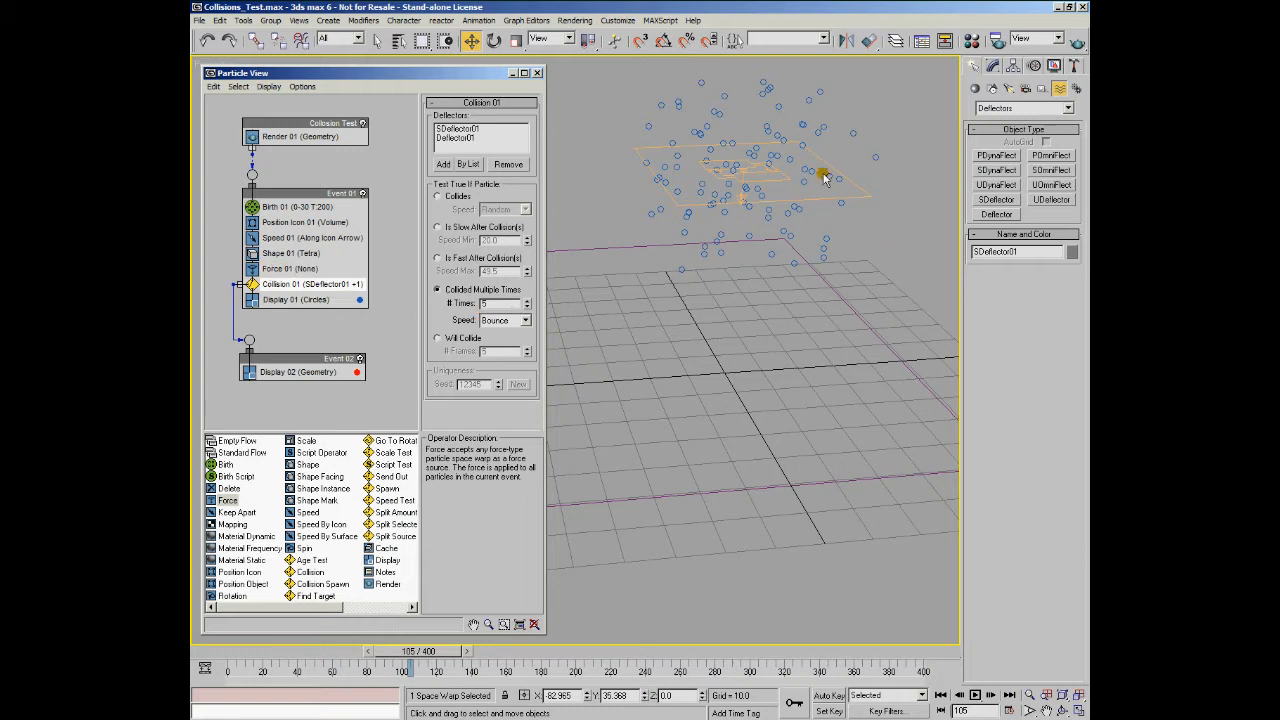
Step: Create a Gravity space warp beside the particle emitter with an icon size of about 4.7
click(1070, 109)
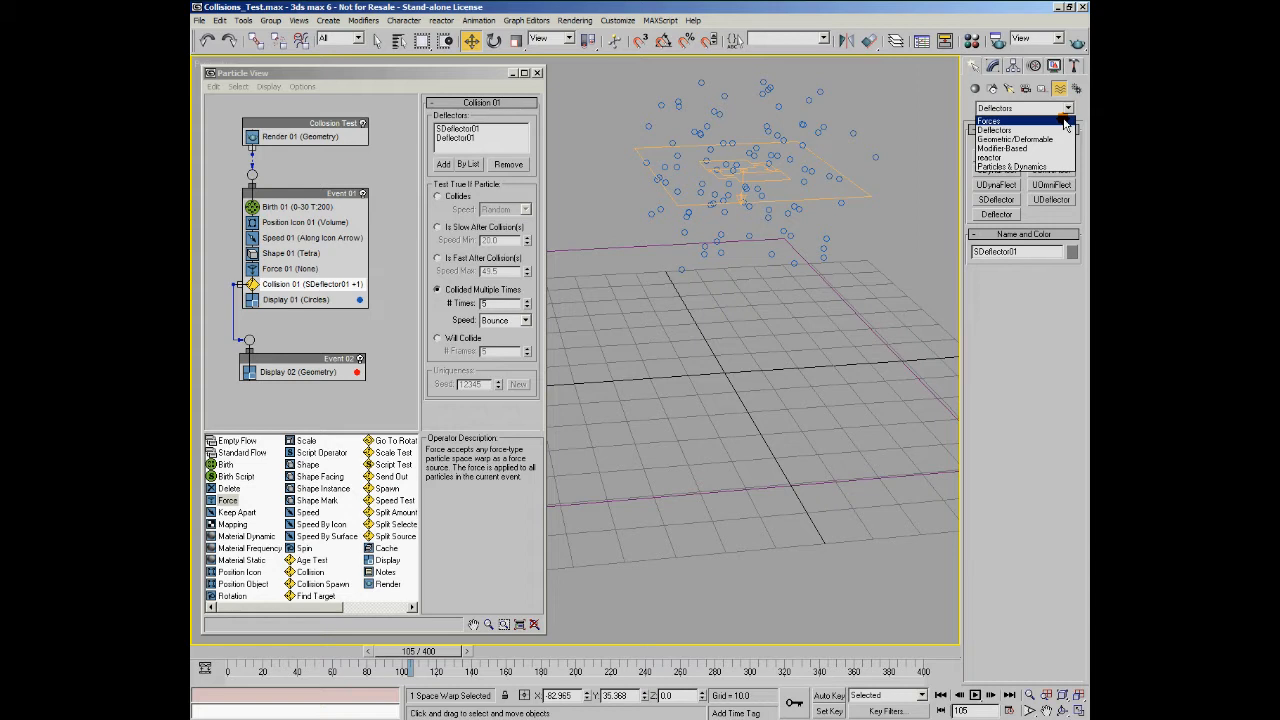
click(1064, 120)
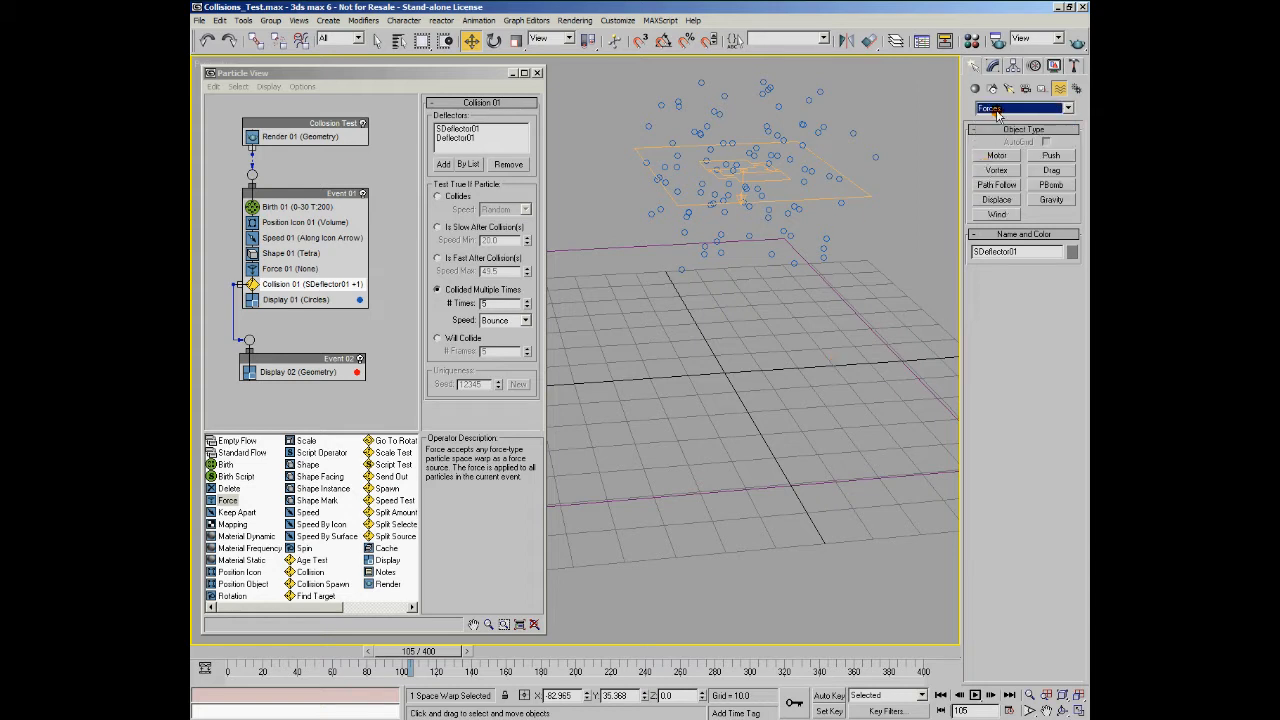
click(1052, 200)
drag(889, 248, 894, 412)
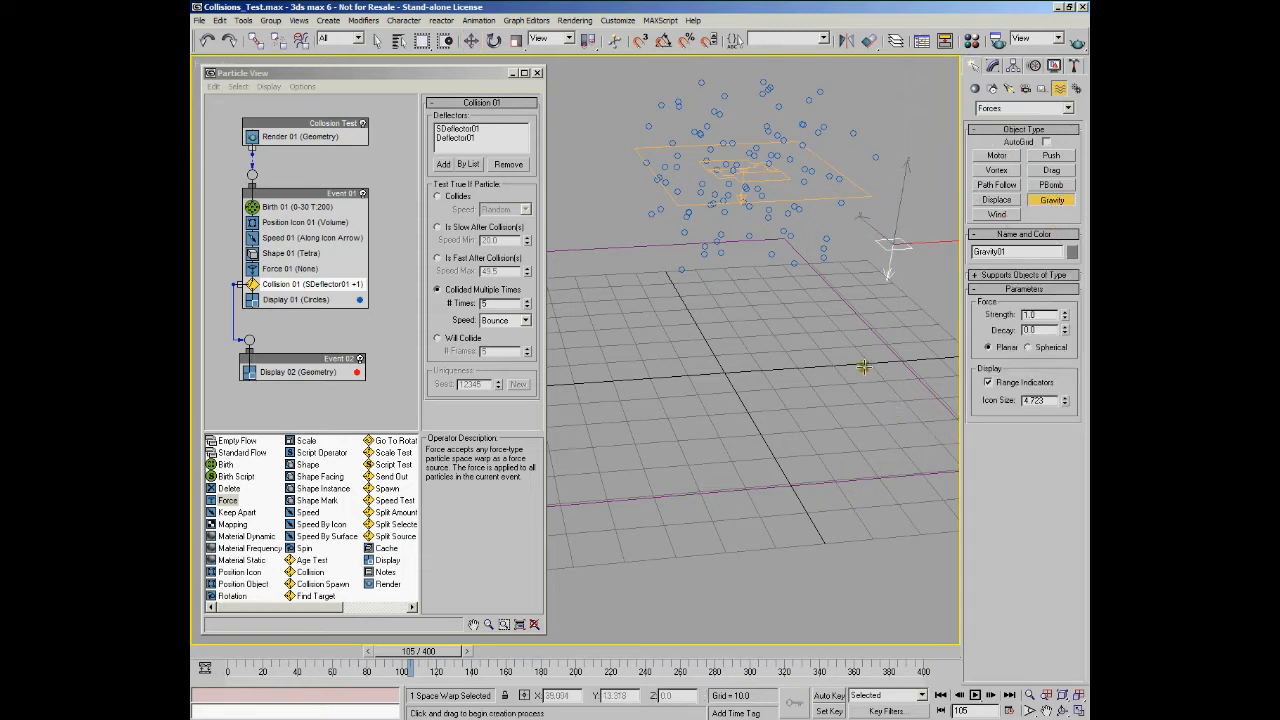
click(476, 44)
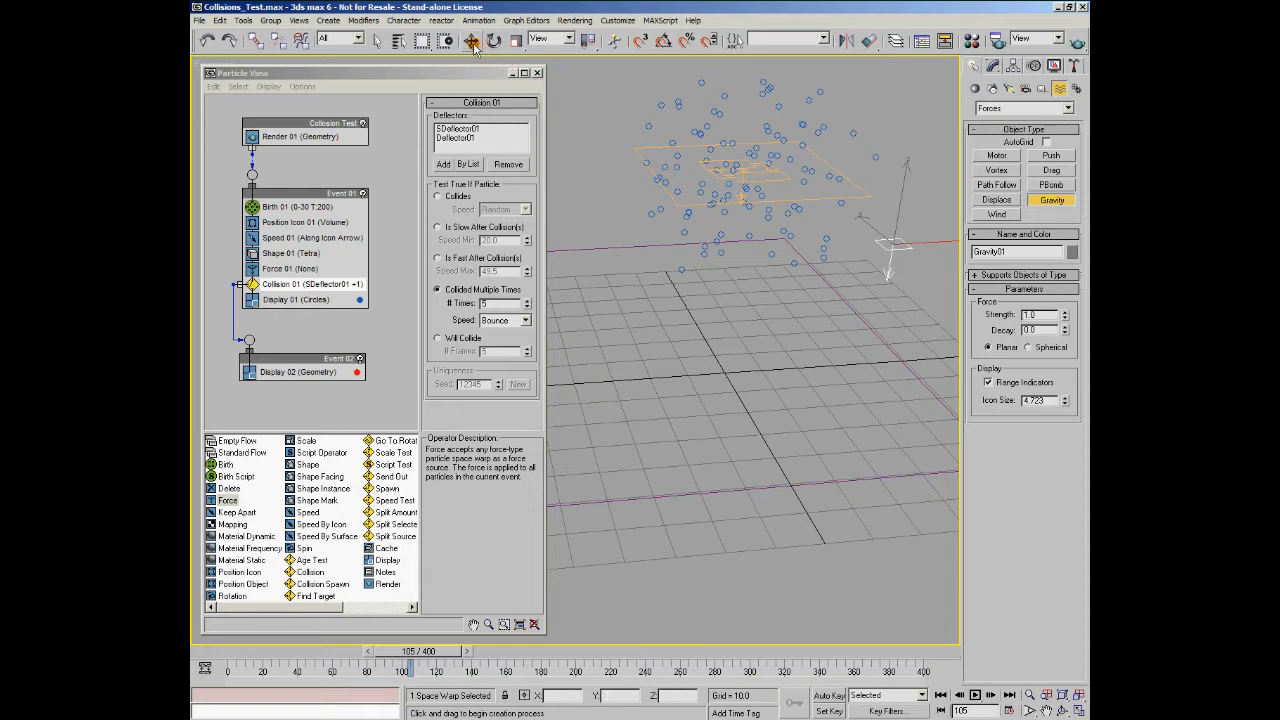
Step: Assign the gravity space warp to the Force 01 operator and scrub the animation back to frame 13
click(285, 268)
click(443, 184)
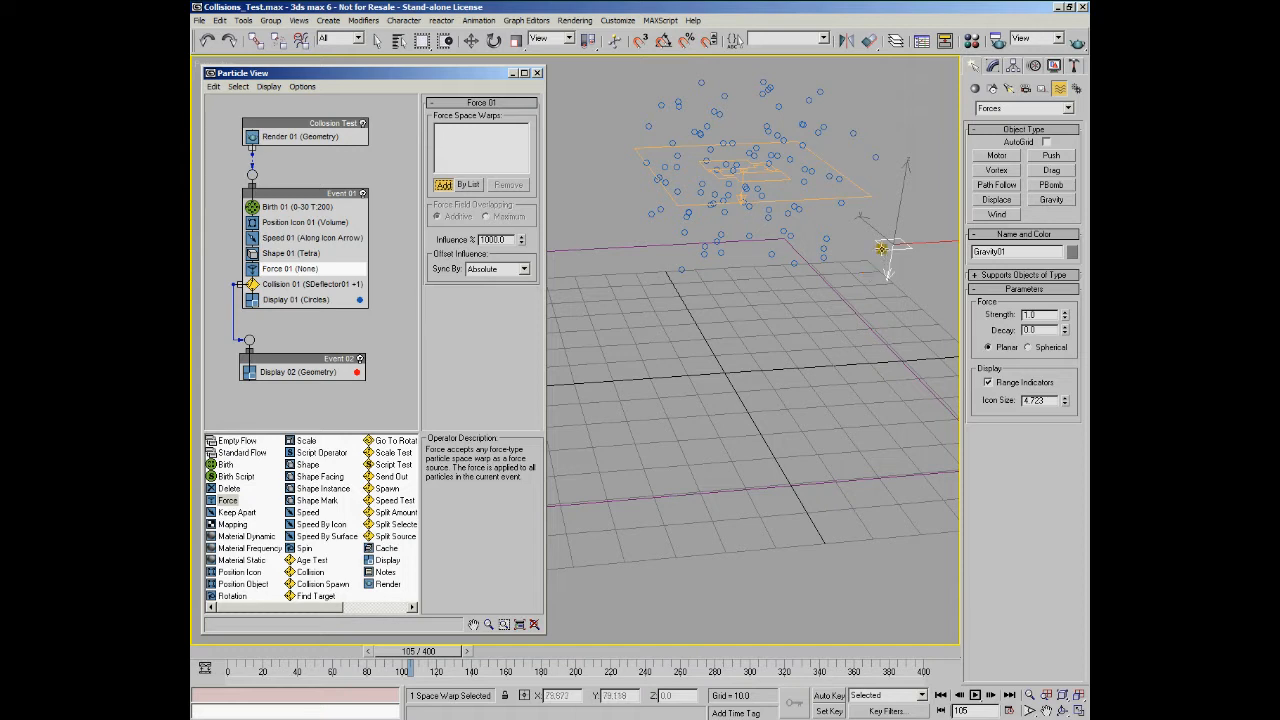
click(879, 254)
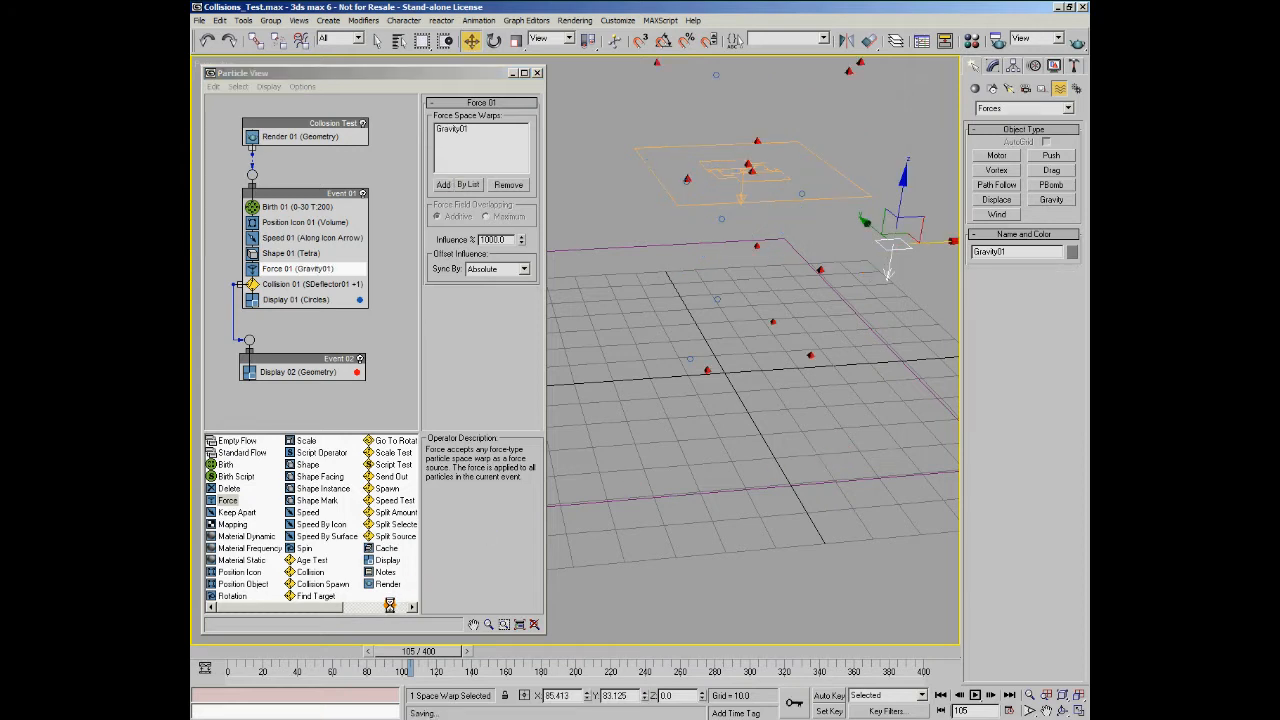
click(212, 652)
drag(210, 652, 232, 652)
key(w)
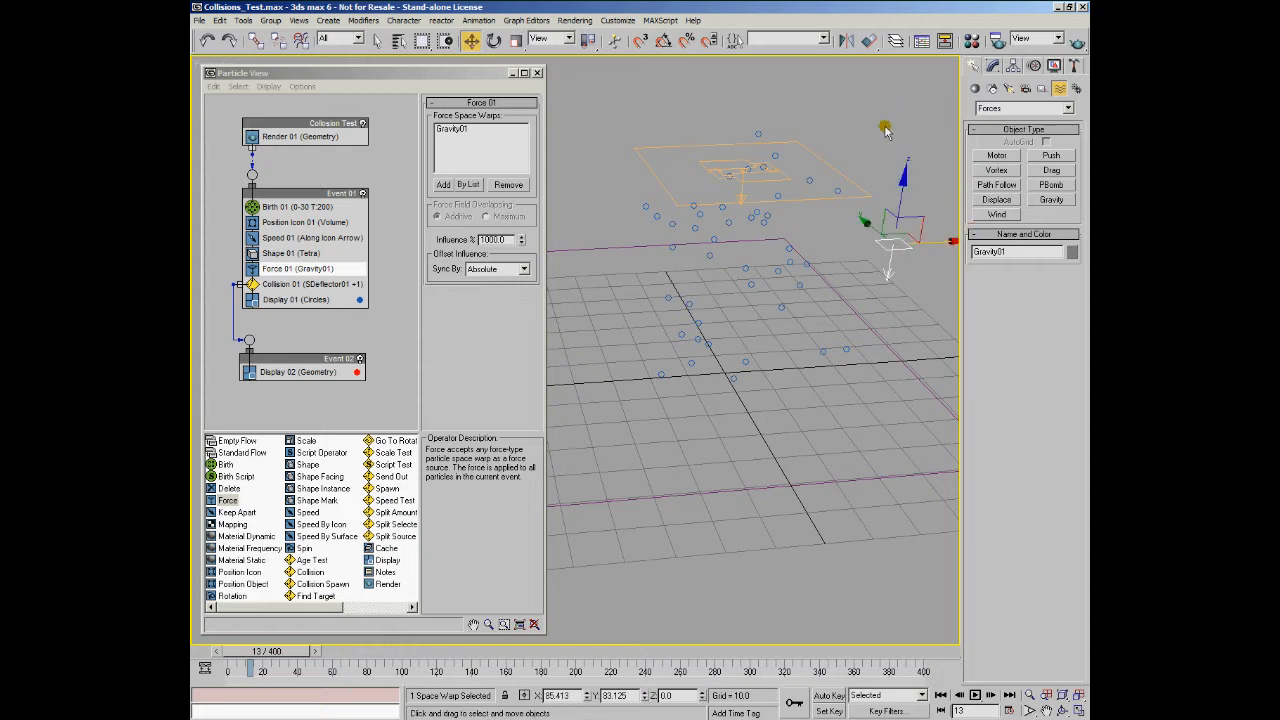
Step: Set the Speed 01 operator's speed to 0 and scrub the animation to frame 10
click(267, 240)
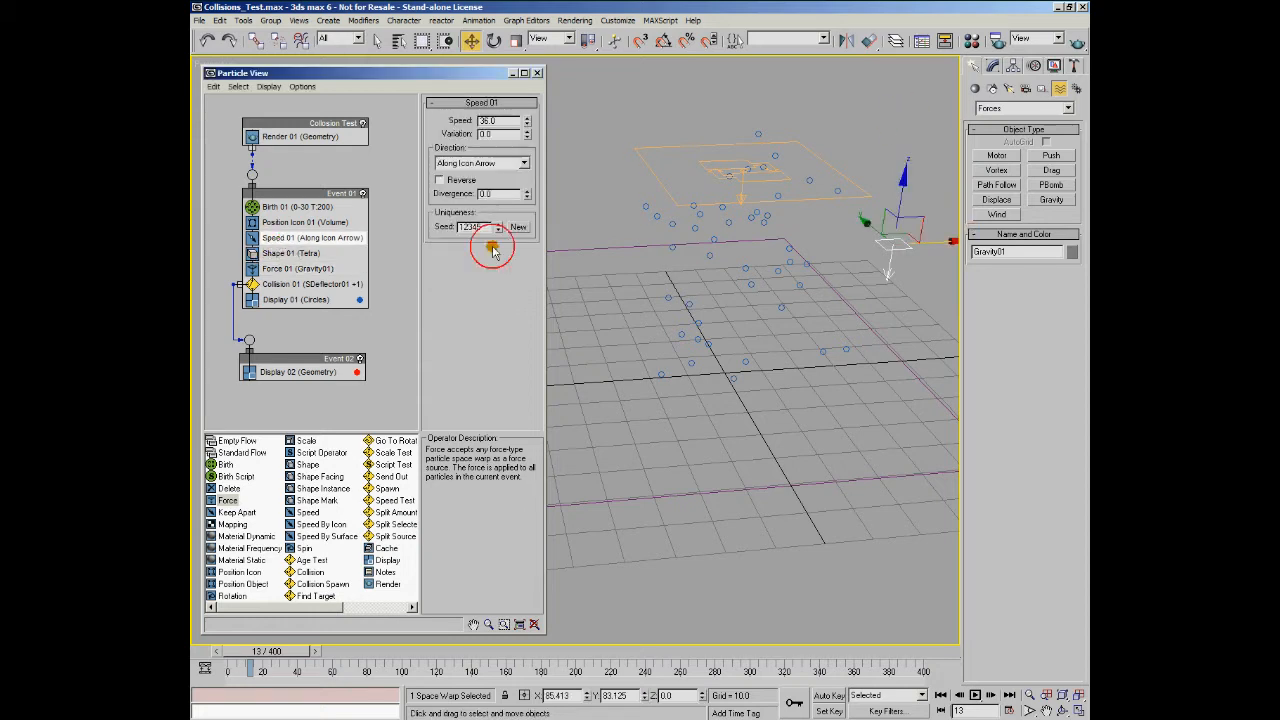
right_click(528, 125)
right_click(529, 122)
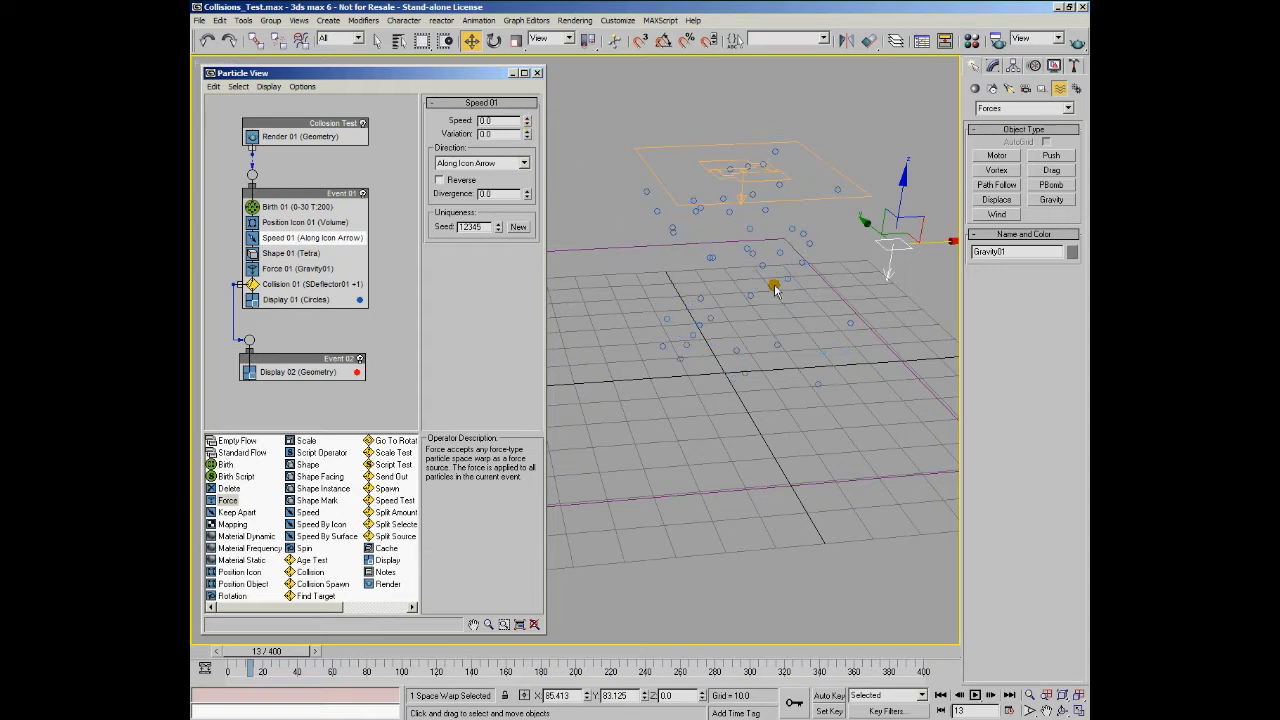
mouse_move(250, 651)
mouse_down()
mouse_move(232, 651)
mouse_move(258, 651)
mouse_move(245, 651)
mouse_up()
Step: Reduce the gravity's Strength to 0.31 and check the falling particles up to frame 25
click(992, 66)
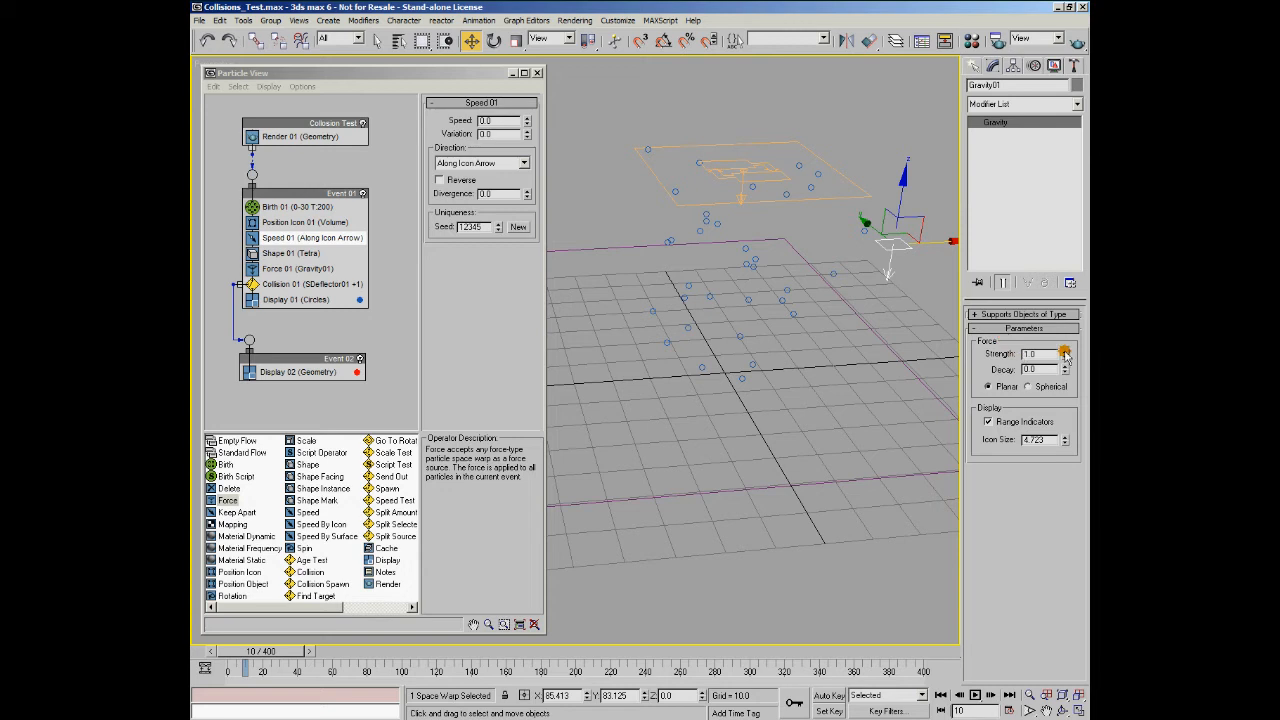
drag(1065, 358, 1064, 406)
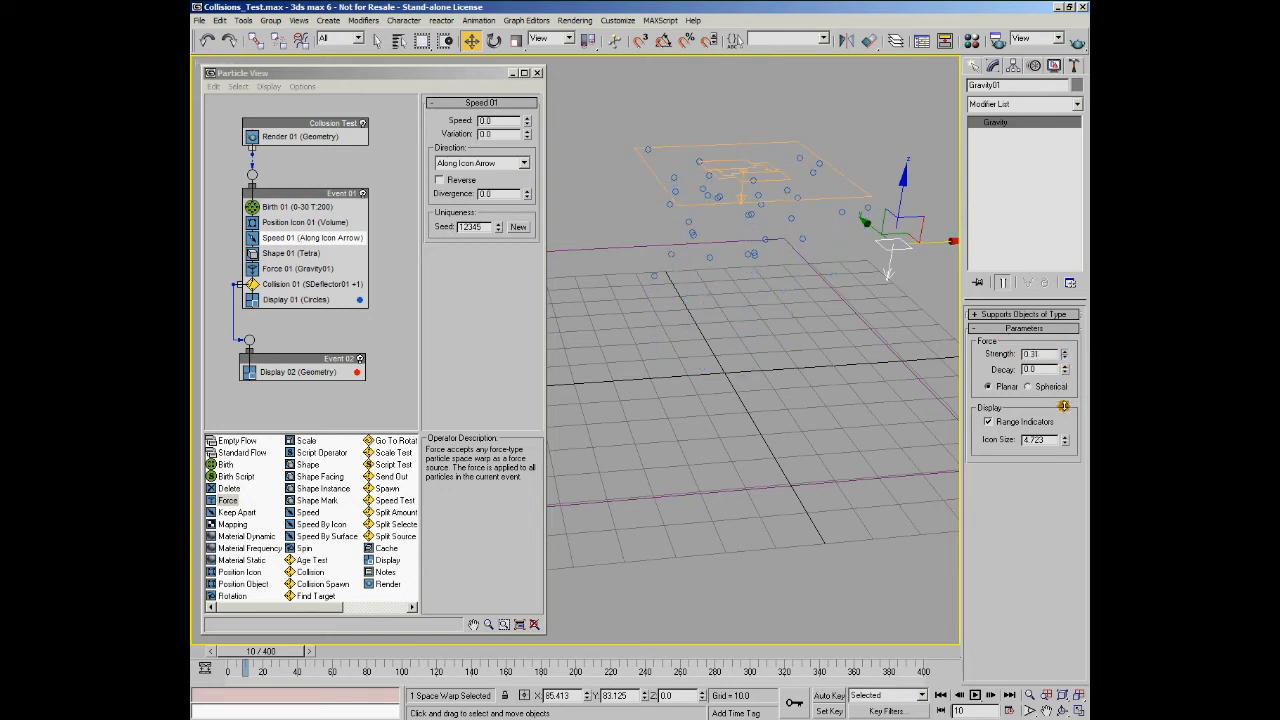
drag(209, 656, 203, 658)
drag(225, 662, 241, 666)
key(w)
alt+middle_drag(749, 480, 826, 437)
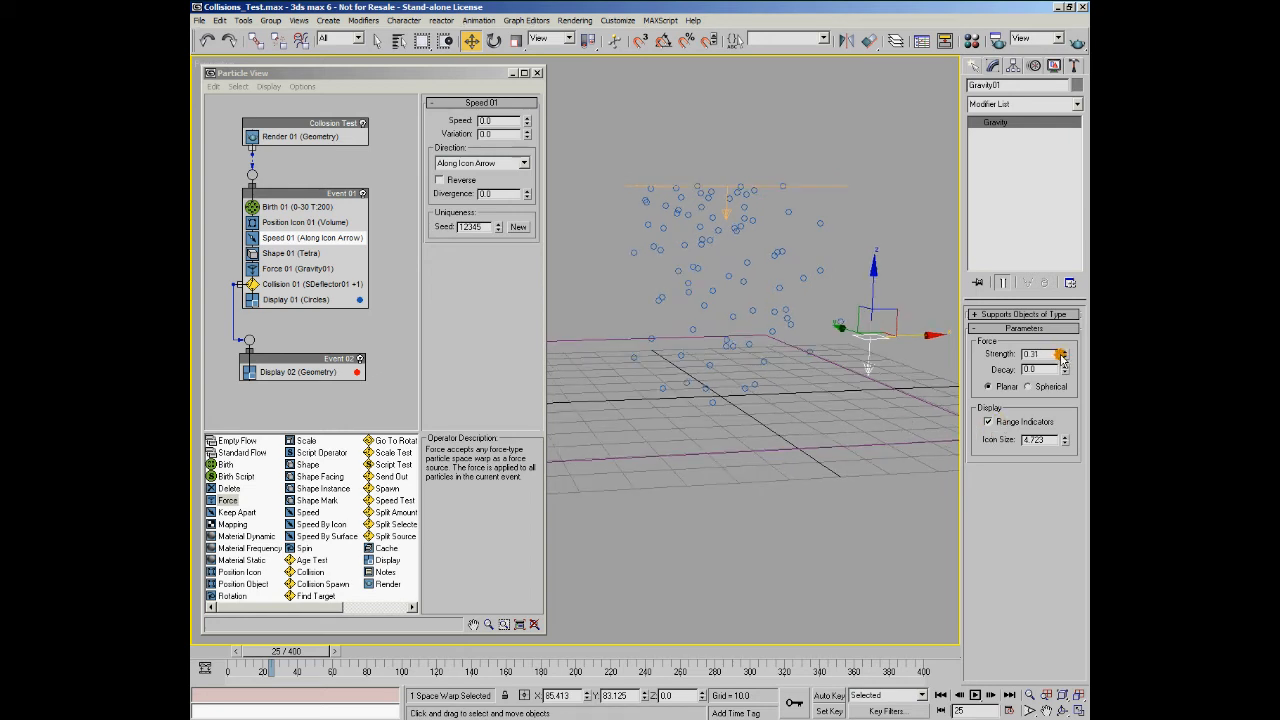
Step: Lower the gravity's Strength to 0.049 and scrub through the animation to frame 343
drag(1066, 361, 1066, 373)
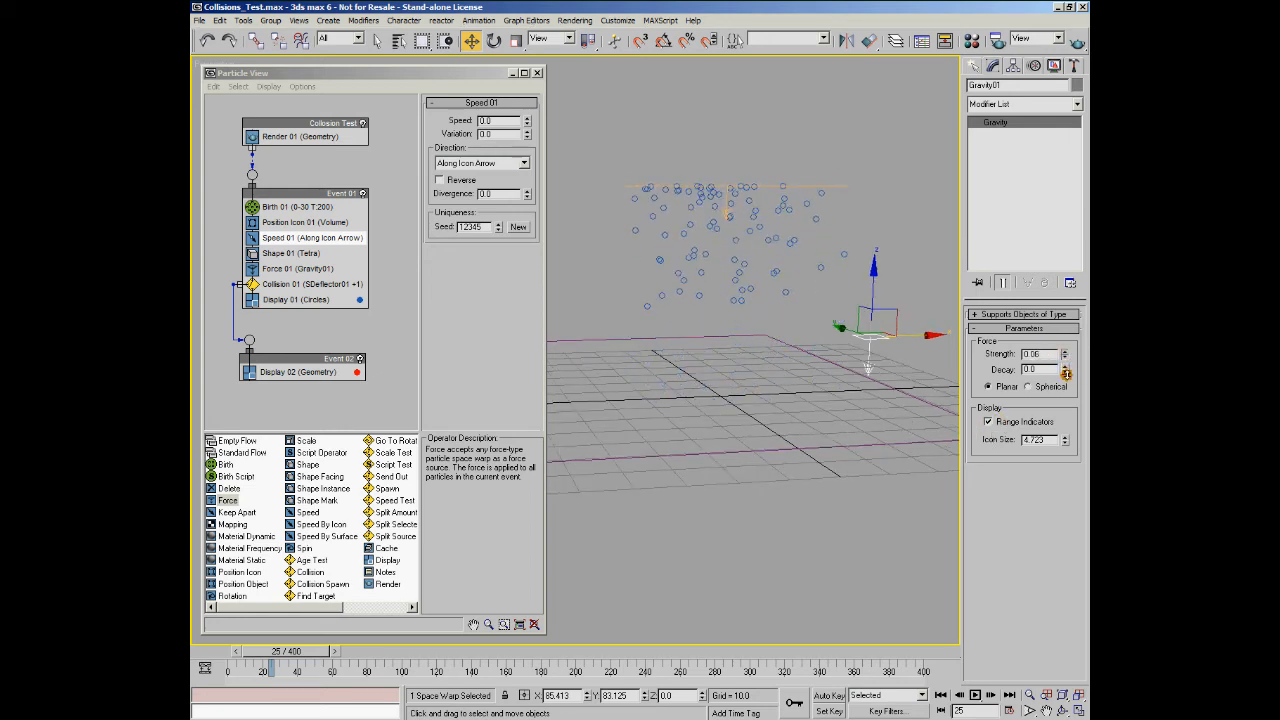
drag(257, 670, 604, 658)
drag(1064, 354, 1064, 355)
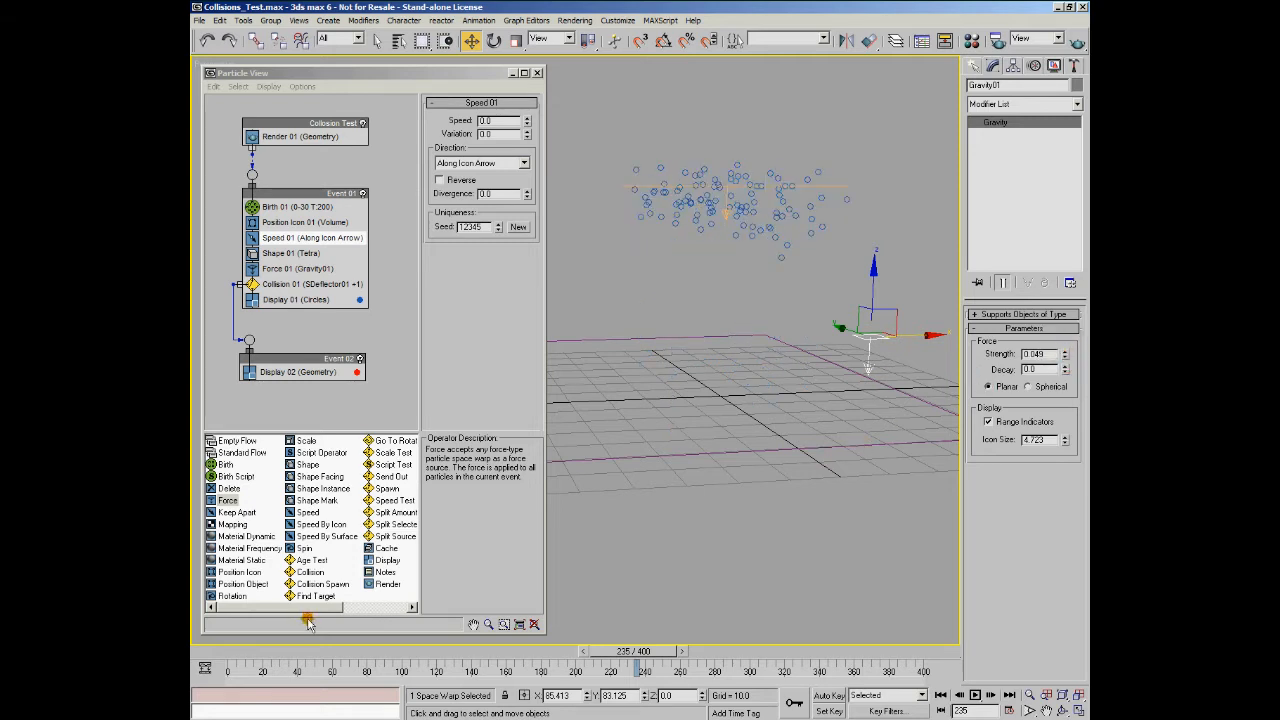
drag(199, 657, 765, 677)
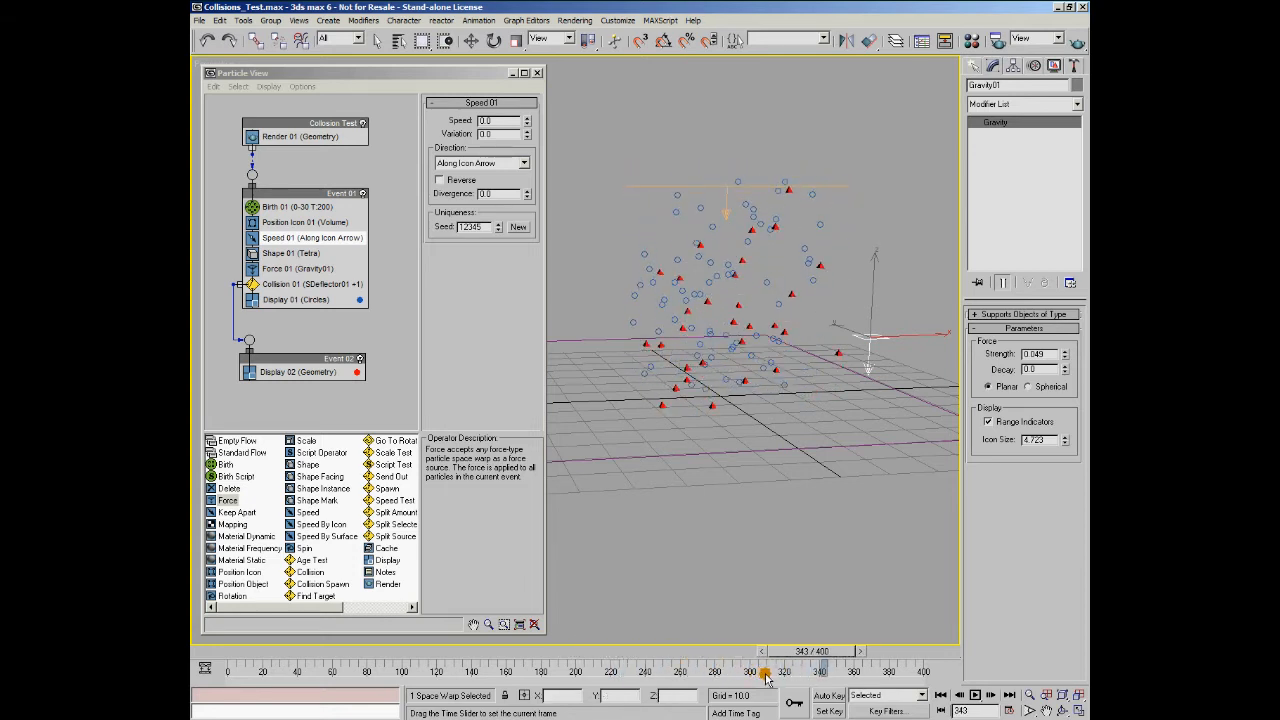
key(w)
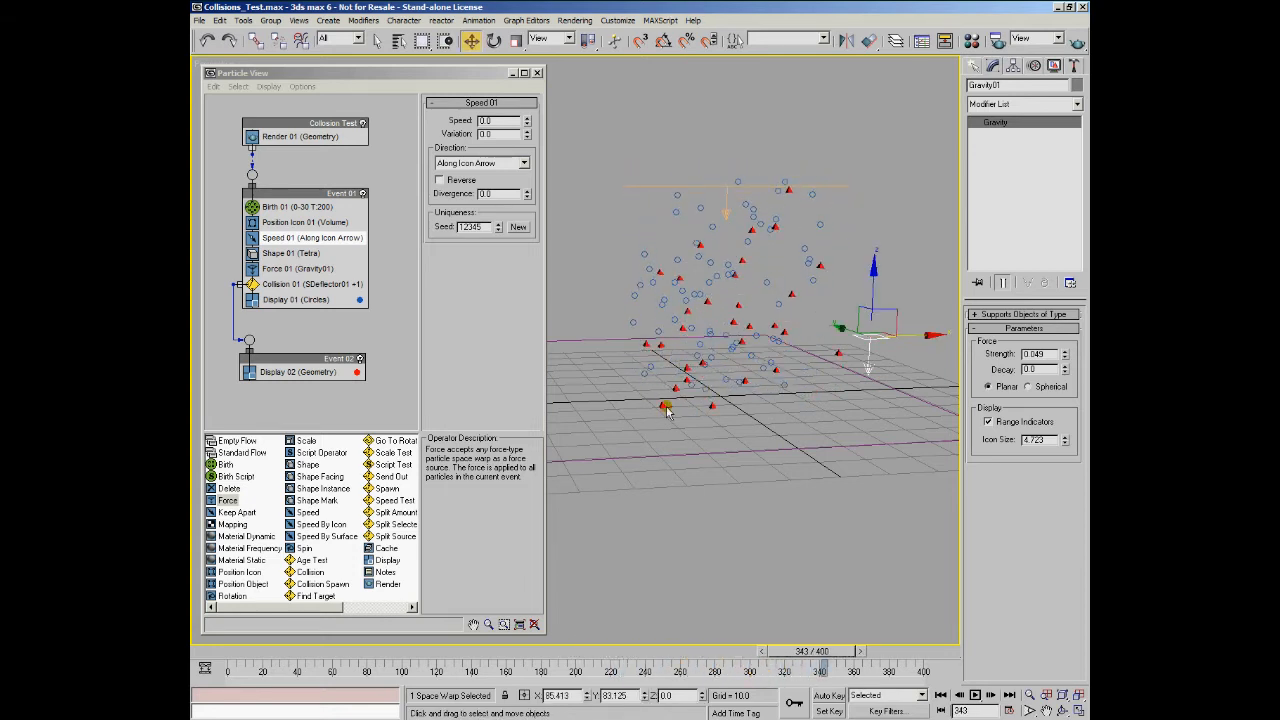
Step: Set the Collision 01 test's number of collisions to 3
click(312, 284)
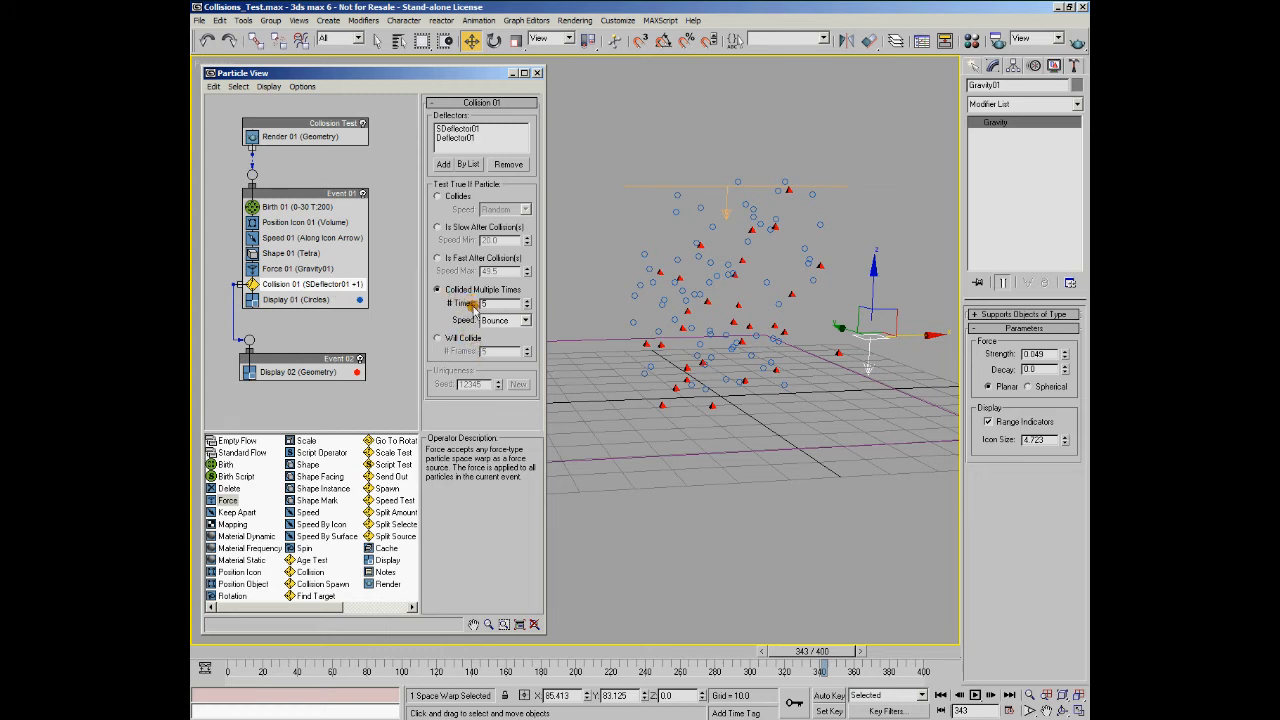
click(527, 308)
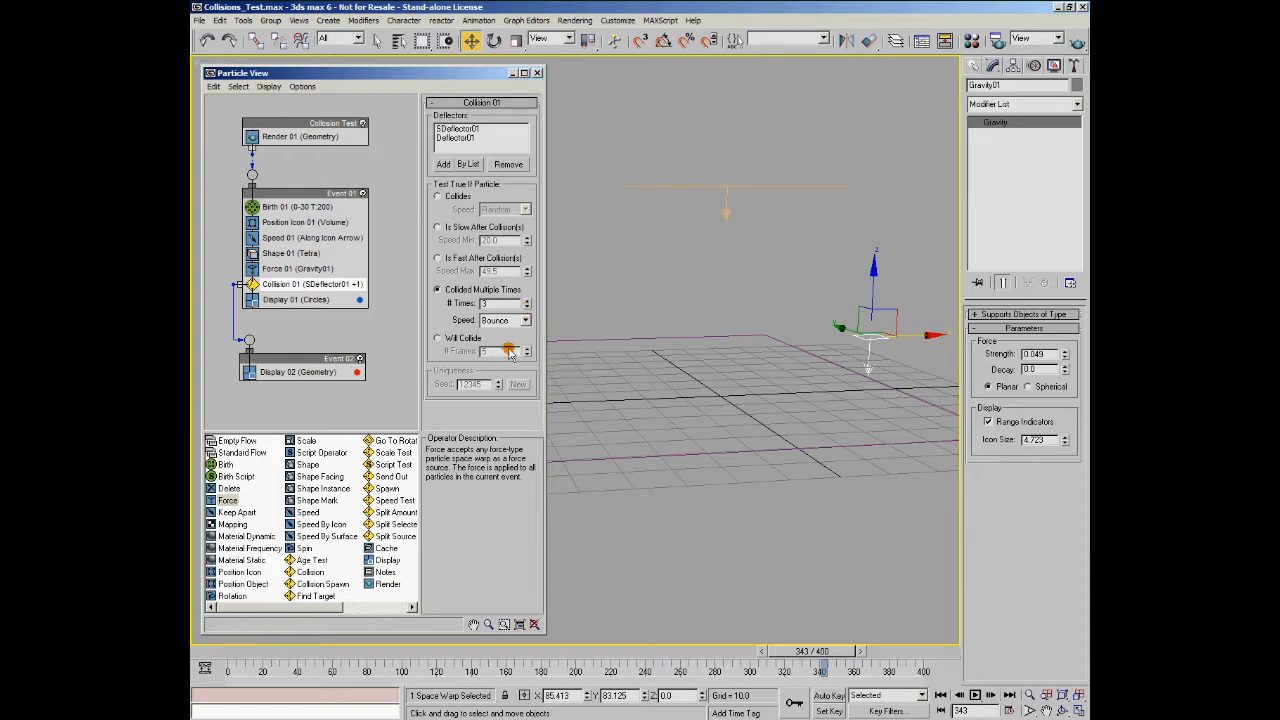
Step: Scrub the animation to frame 223 to examine the particles that entered Event 02 after multiple collisions
drag(222, 652, 611, 656)
key(w)
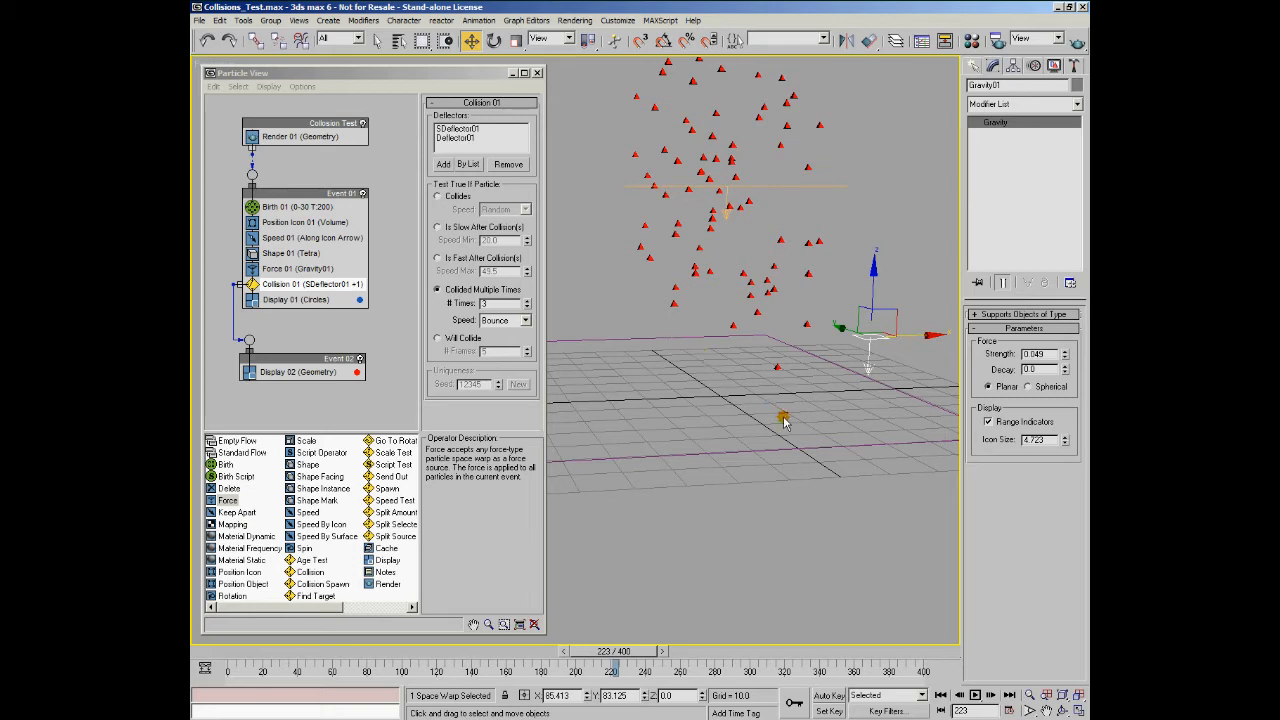
alt+middle_drag(749, 371, 771, 349)
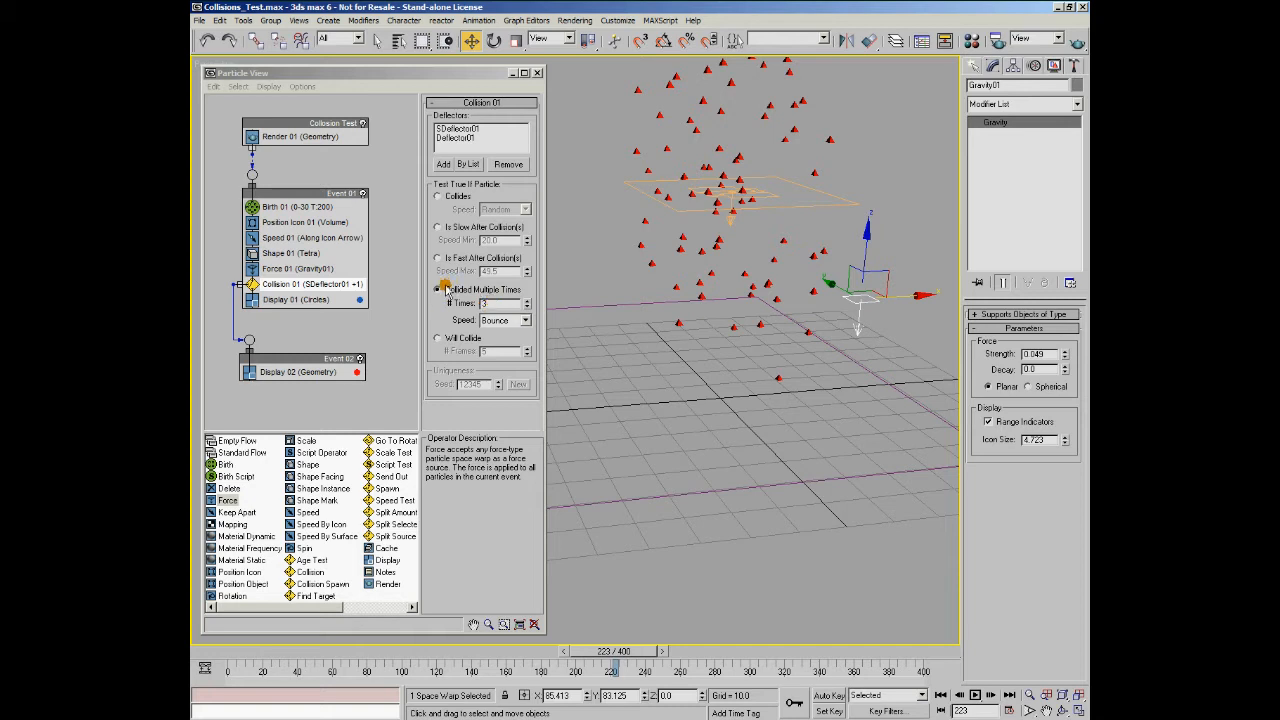
Step: Review the speed options available for the Collided Multiple Times condition in the Collision 01 test
click(526, 320)
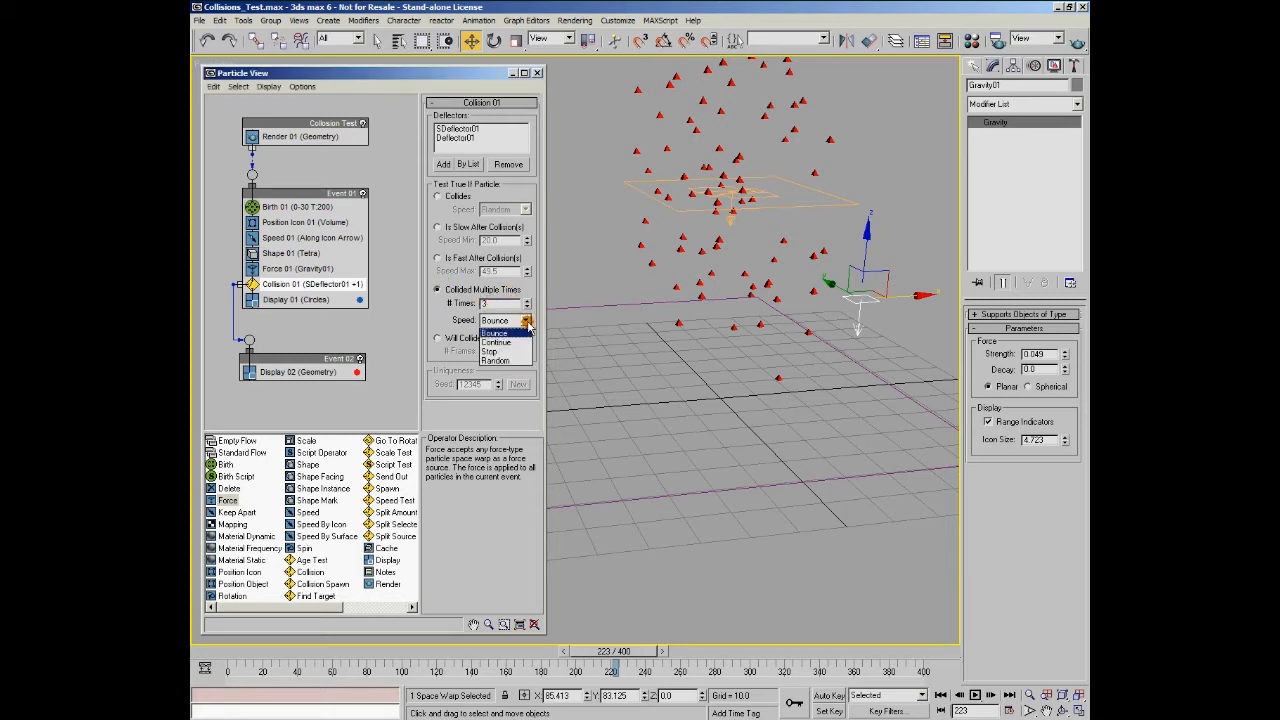
click(434, 290)
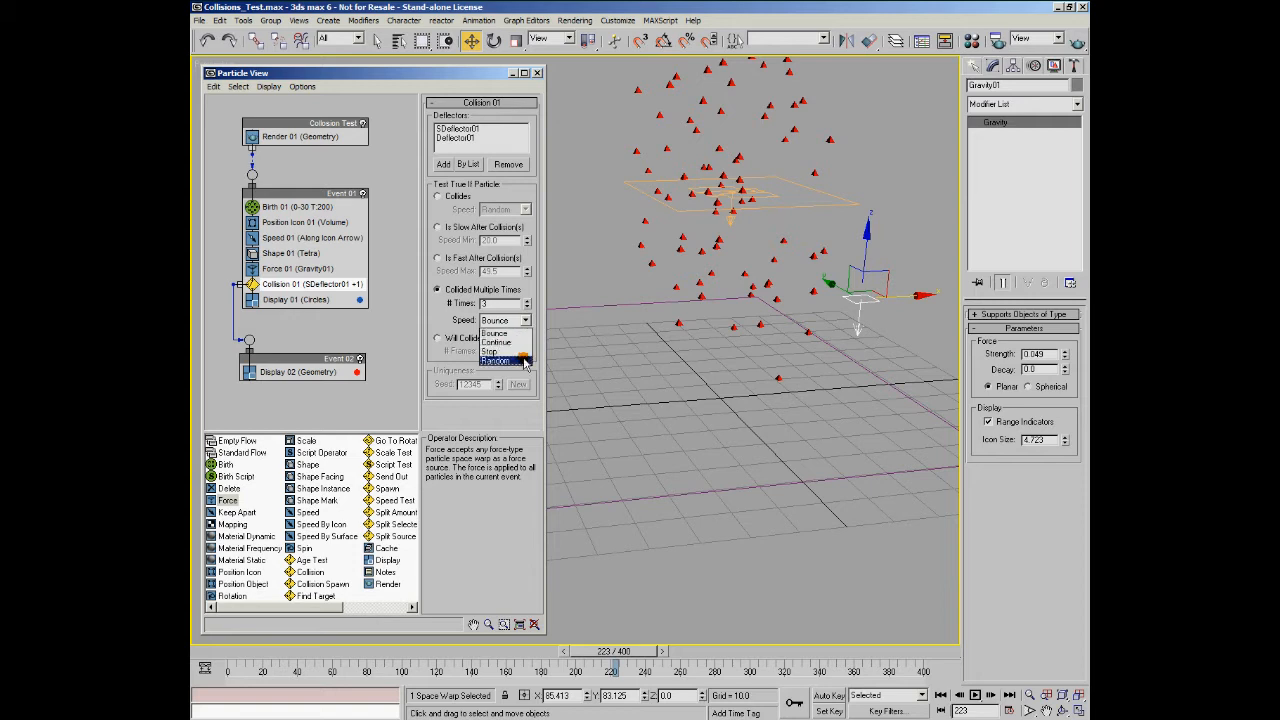
click(450, 318)
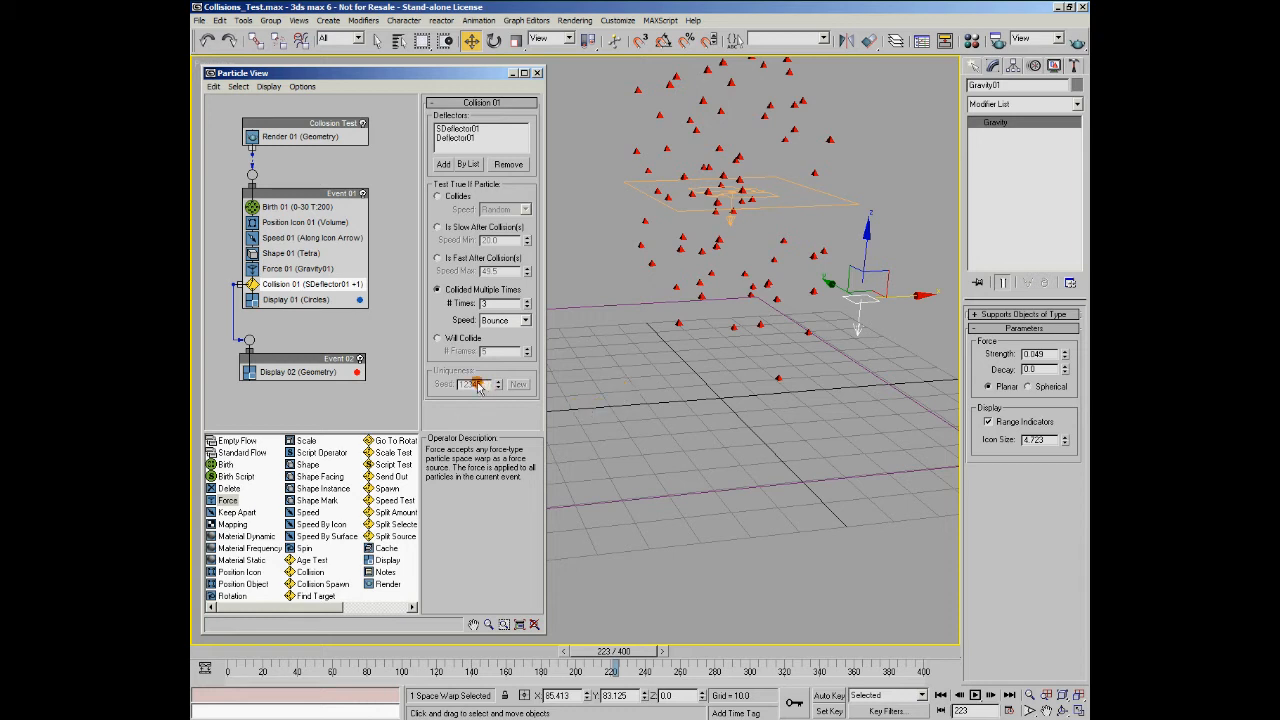
Step: Switch the Collision 01 test to the Will Collide condition and scrub the animation to frame 33
click(438, 339)
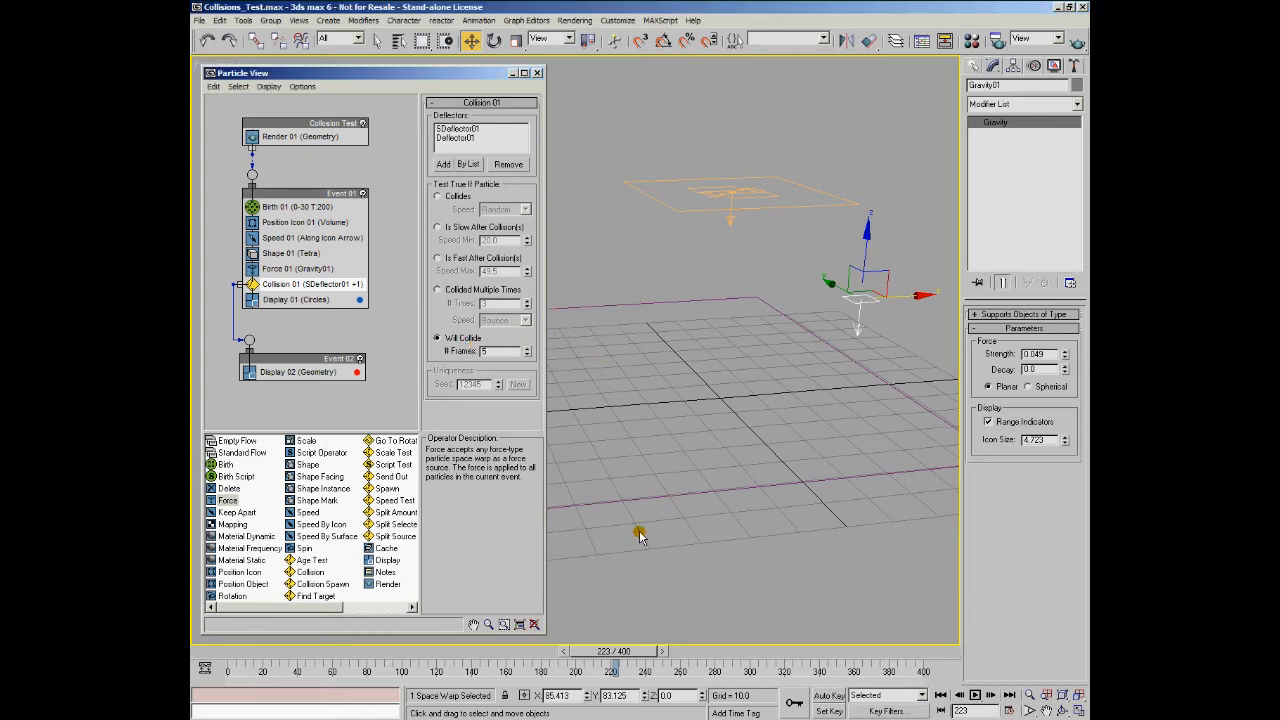
mouse_move(277, 658)
mouse_down()
mouse_move(228, 656)
mouse_move(284, 668)
mouse_up()
key(w)
alt+middle_drag(910, 385, 836, 383)
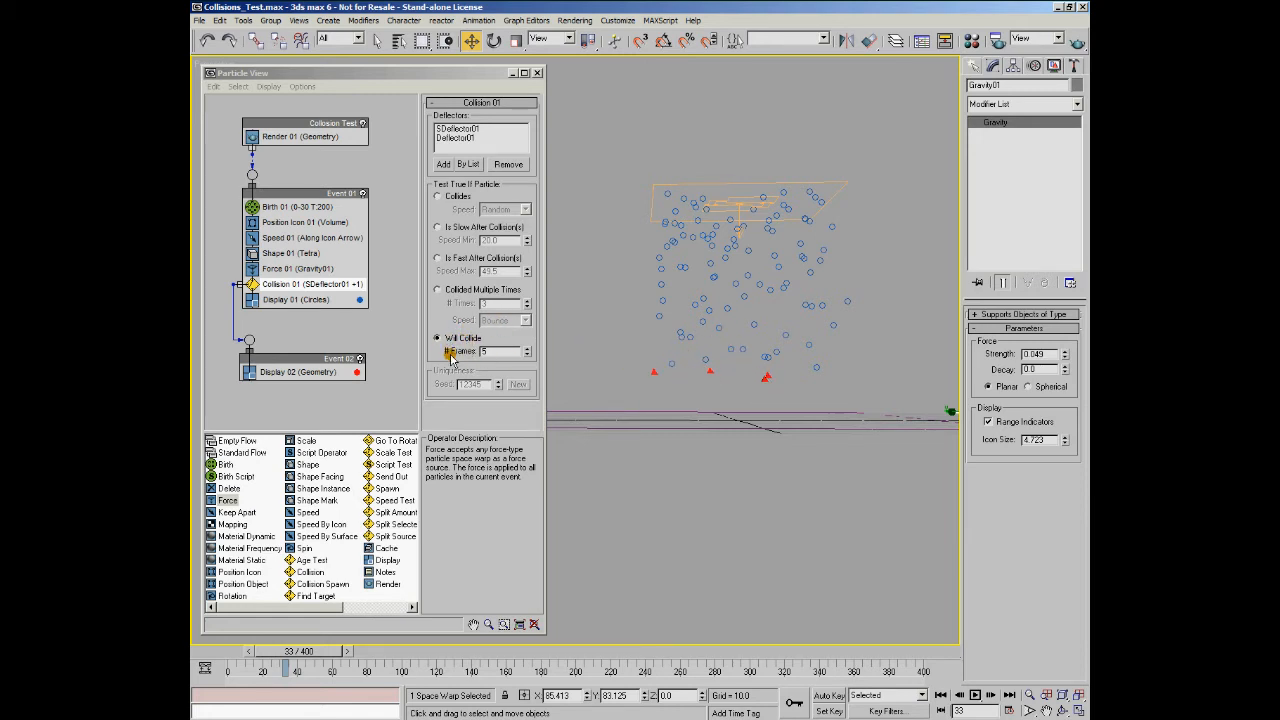
Step: Raise the Will Collide number of frames in Collision 01 to 28
click(528, 350)
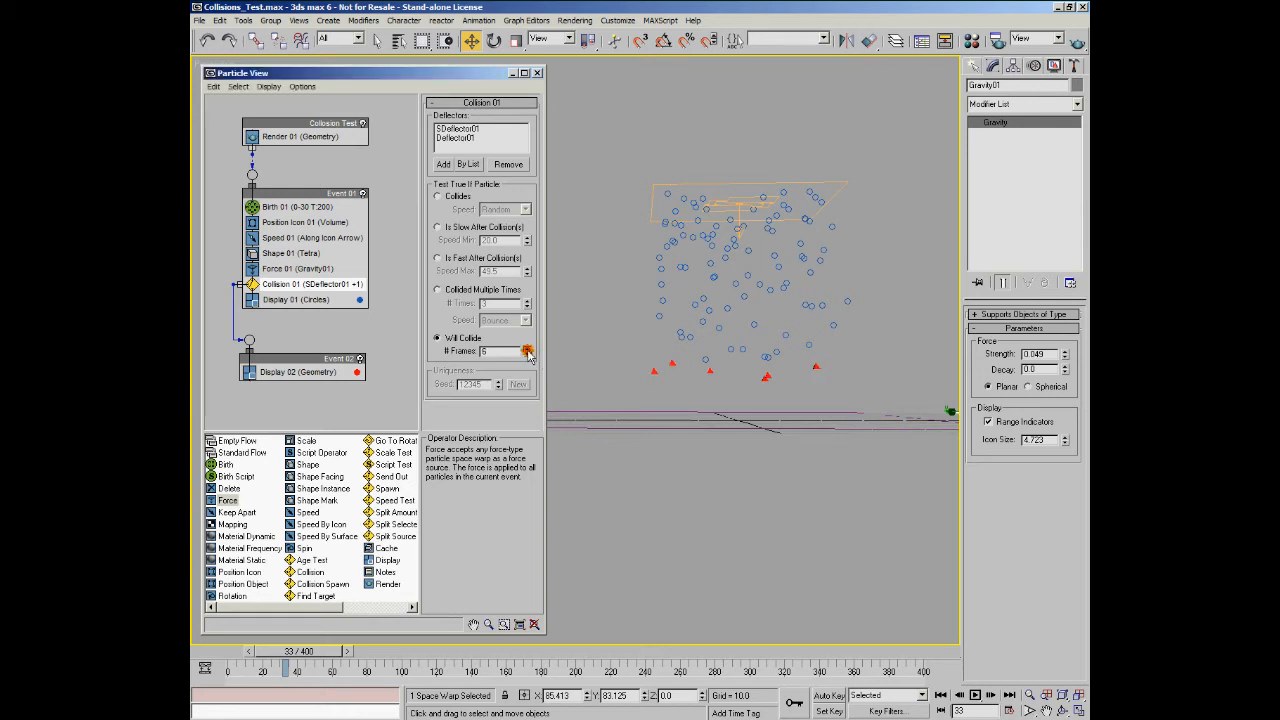
click(527, 350)
click(527, 350)
click(527, 350)
click(527, 350)
click(527, 350)
click(527, 350)
click(527, 350)
click(527, 350)
click(527, 350)
click(527, 350)
click(527, 350)
click(527, 350)
click(527, 350)
click(527, 350)
click(527, 350)
alt+middle_drag(766, 343, 785, 358)
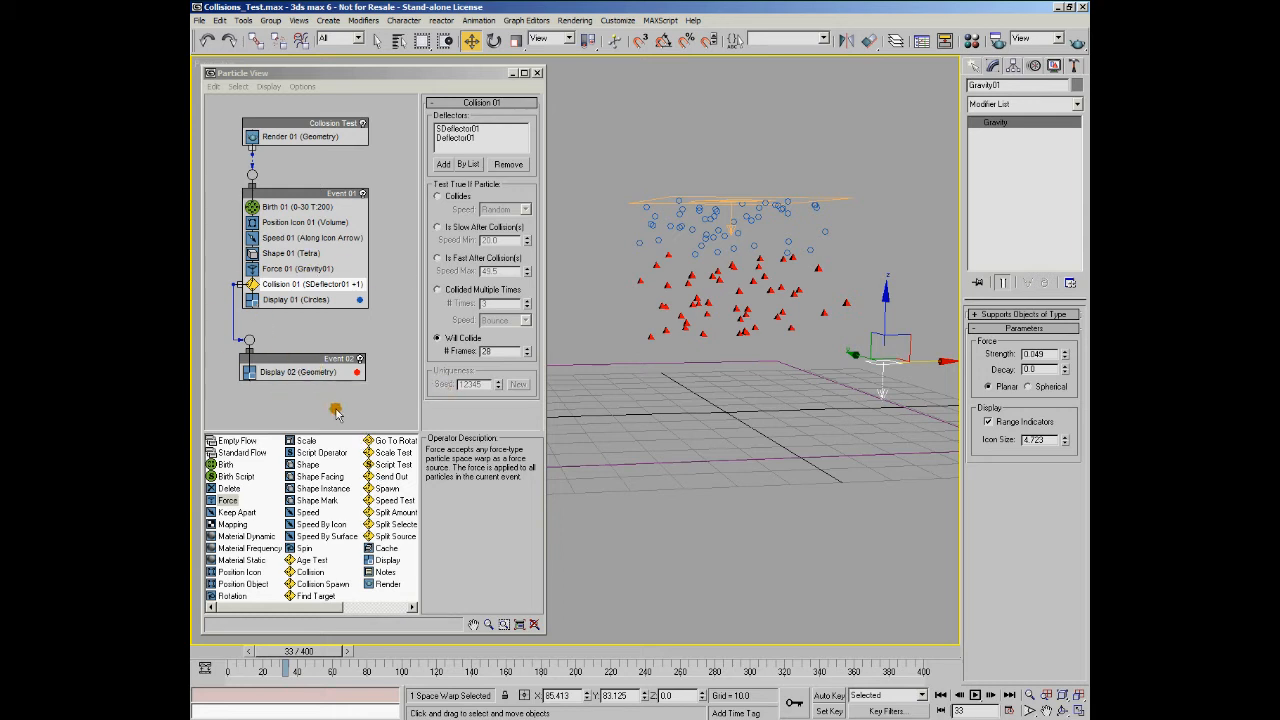
Step: Scrub back to frame 1 and copy the Collision 01 test into Event 02 above the Display 02 operator
drag(213, 652, 206, 689)
key(w)
click(318, 286)
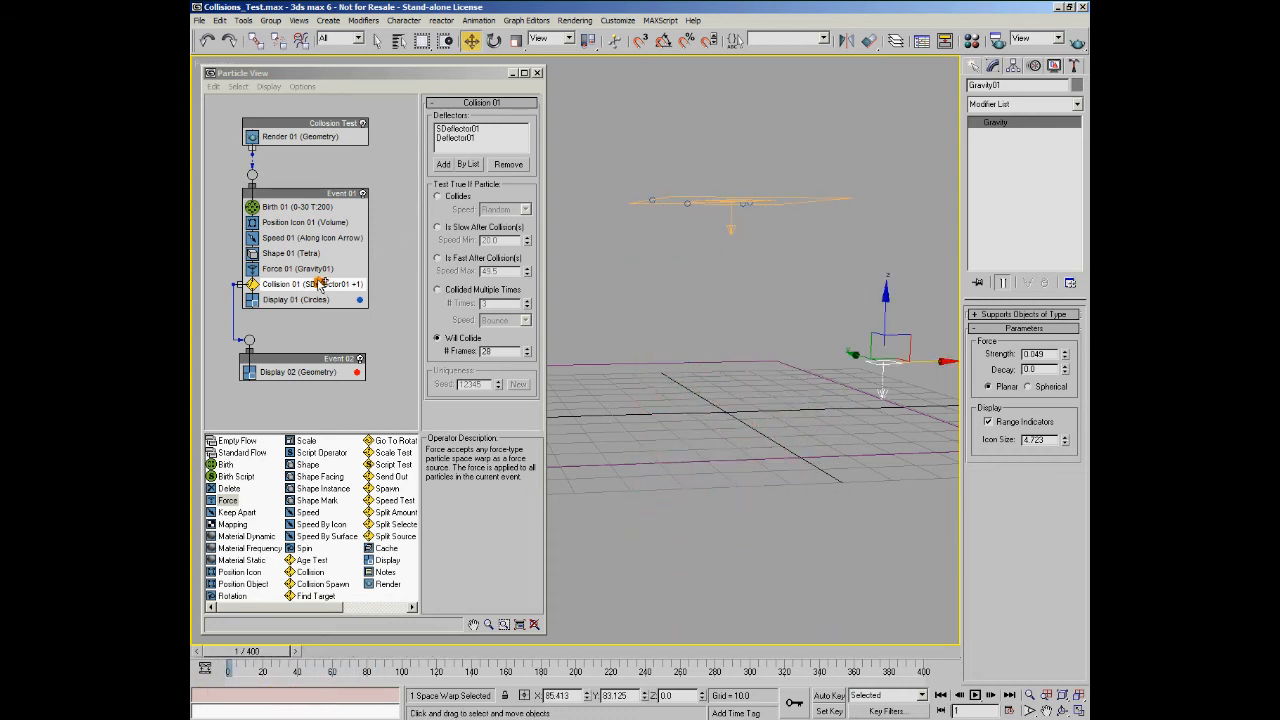
drag(318, 286, 308, 364)
click(340, 397)
click(338, 397)
key(Delete)
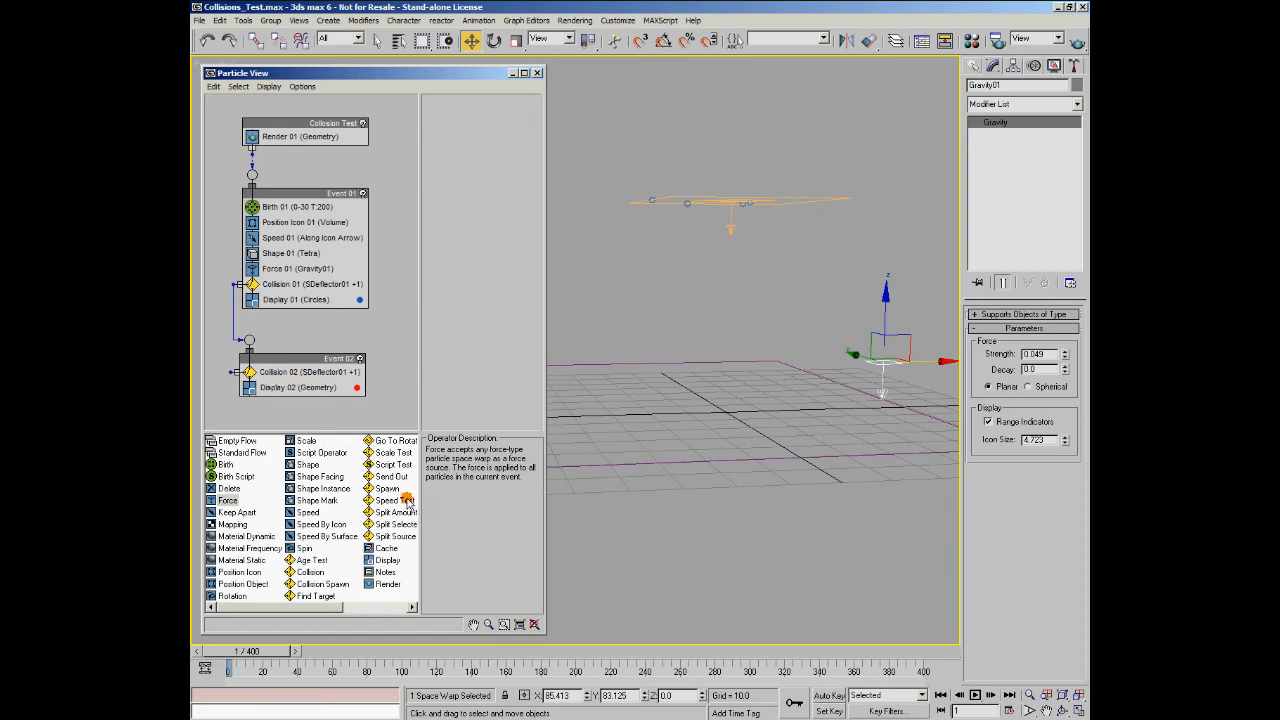
Step: Set the Collision 02 test to Collides with Bounce speed, then return the animation to frame 0
drag(241, 660, 248, 660)
click(295, 372)
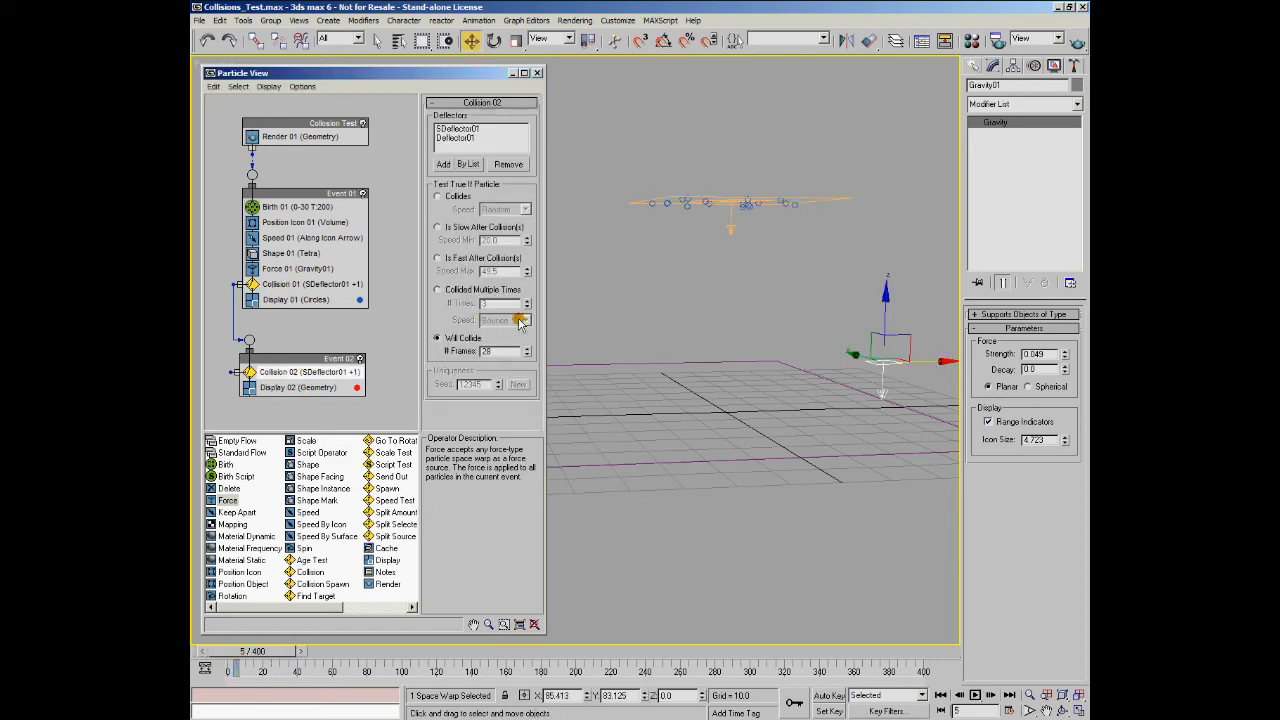
click(525, 209)
click(495, 221)
drag(220, 652, 210, 694)
key(w)
alt+middle_drag(725, 286, 716, 320)
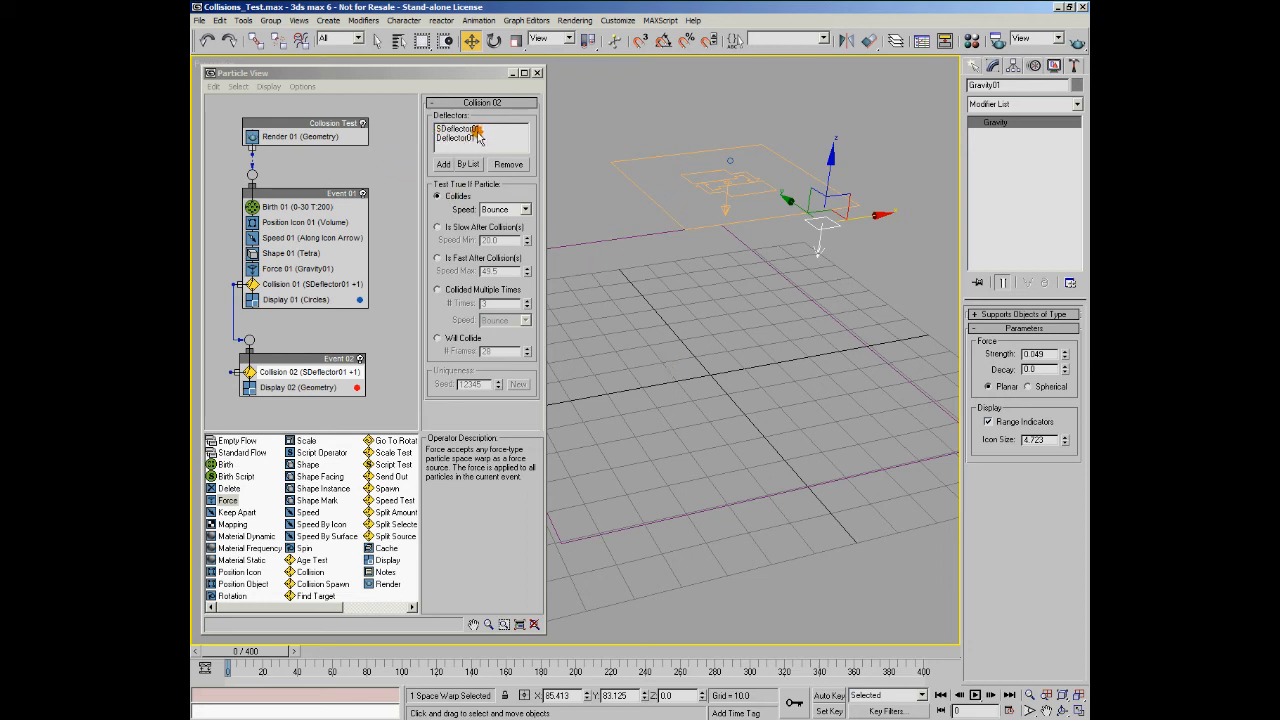
Step: Select the spherical and planar deflectors in turn to examine their placement and bounce parameters
scroll(702, 355, down, 3)
middle_drag(690, 376, 658, 298)
click(652, 297)
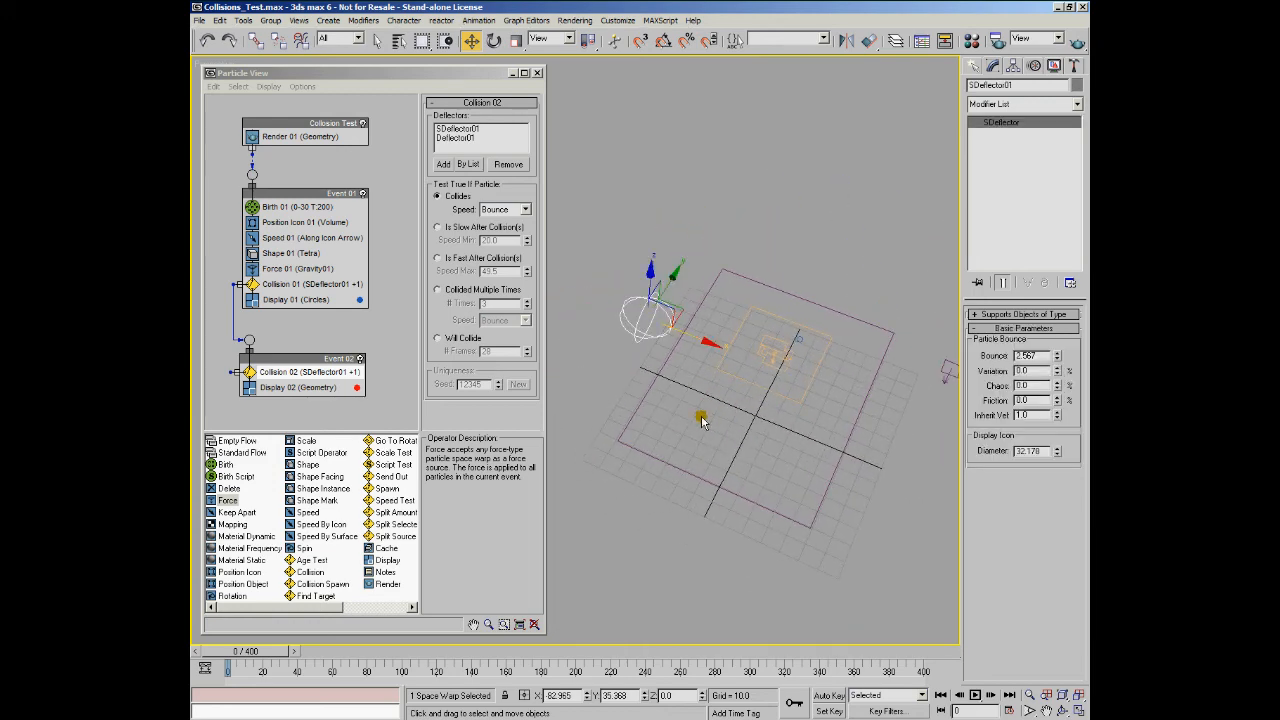
click(723, 487)
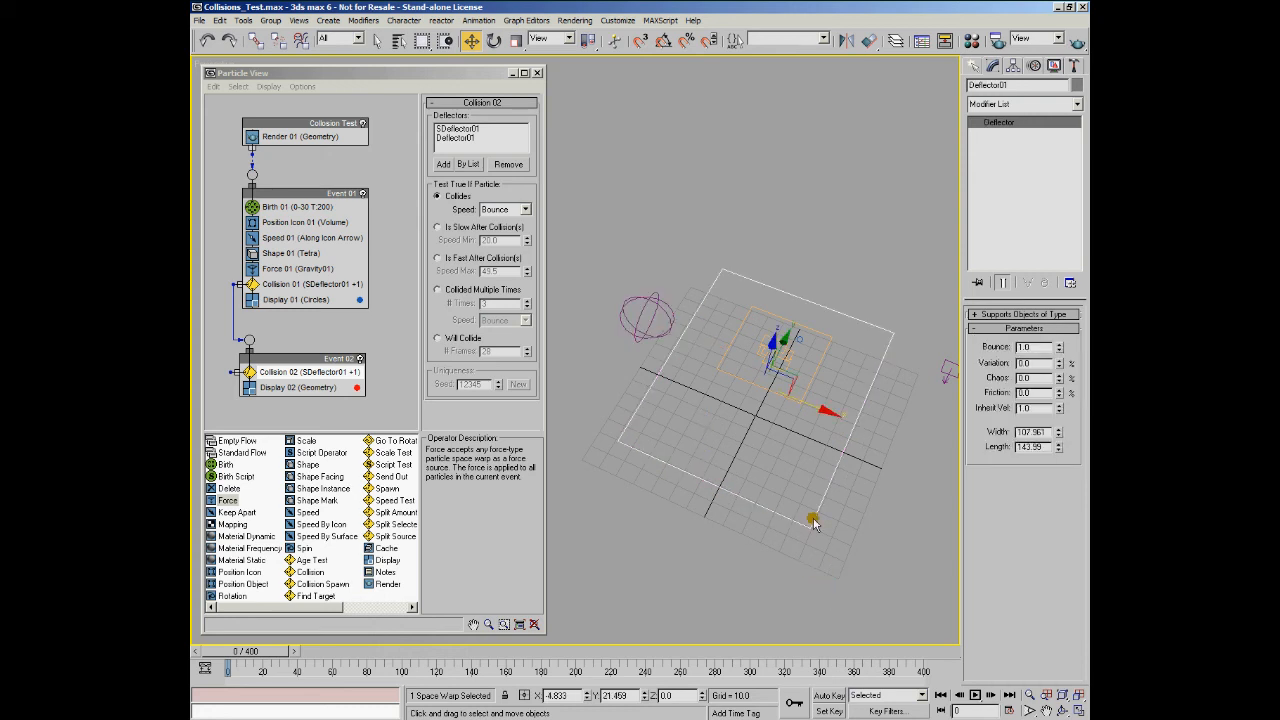
alt+middle_drag(748, 430, 551, 296)
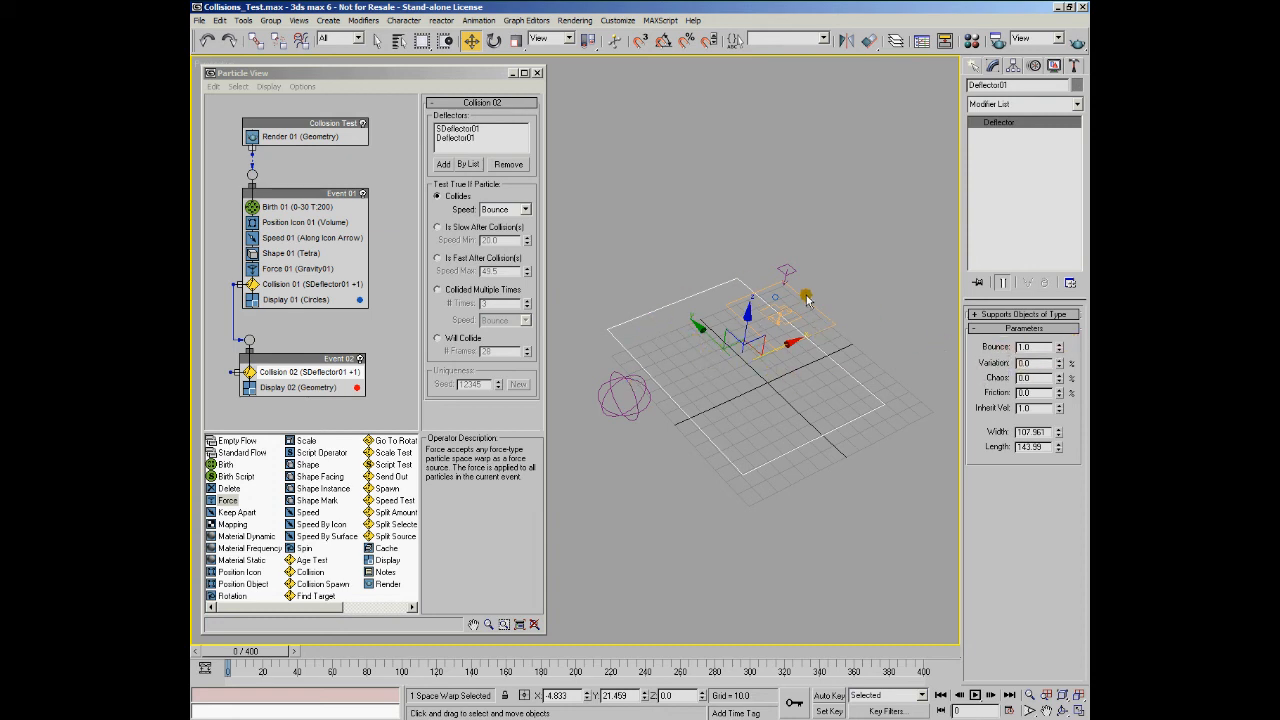
click(628, 378)
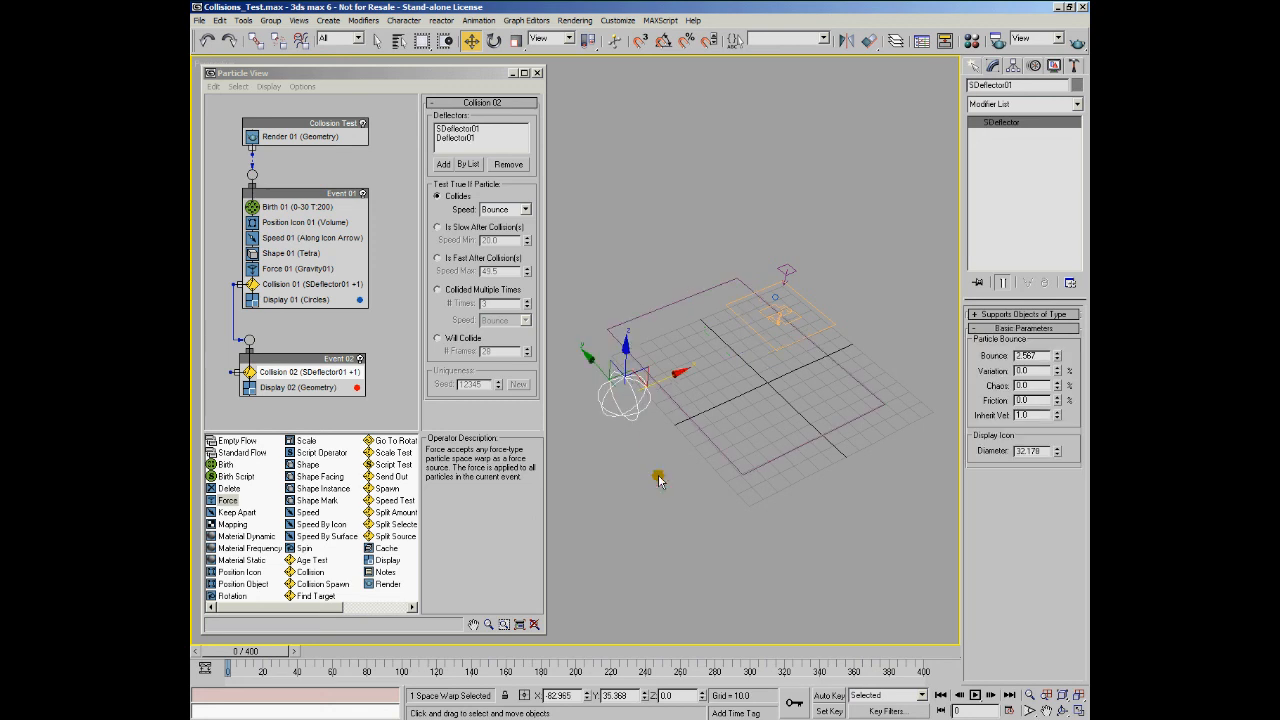
click(714, 290)
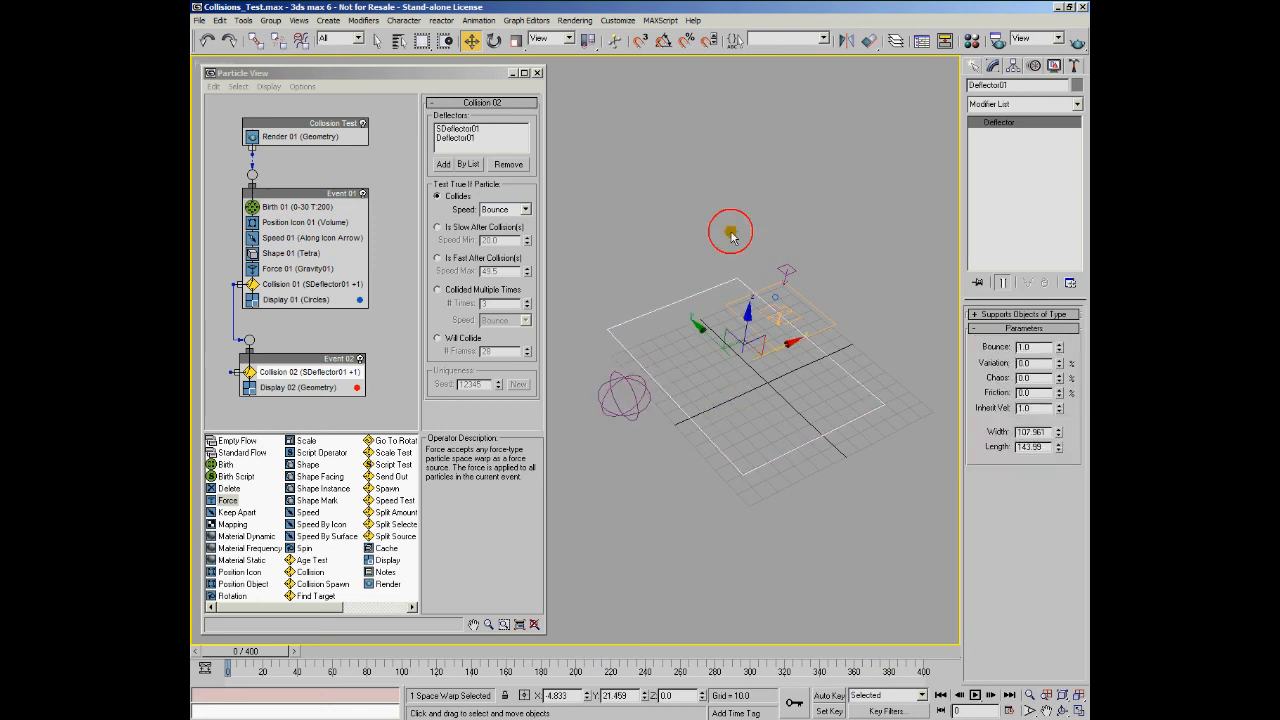